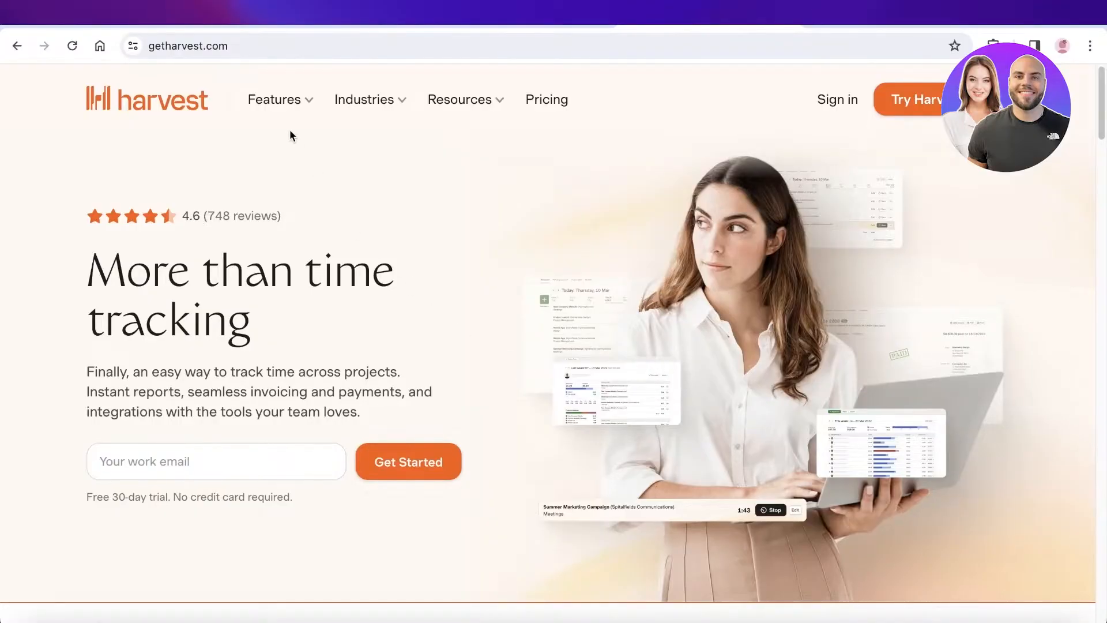
Examine the feature overview, usage statistics and features section on the Harvest home page.
mouse_move(286, 106)
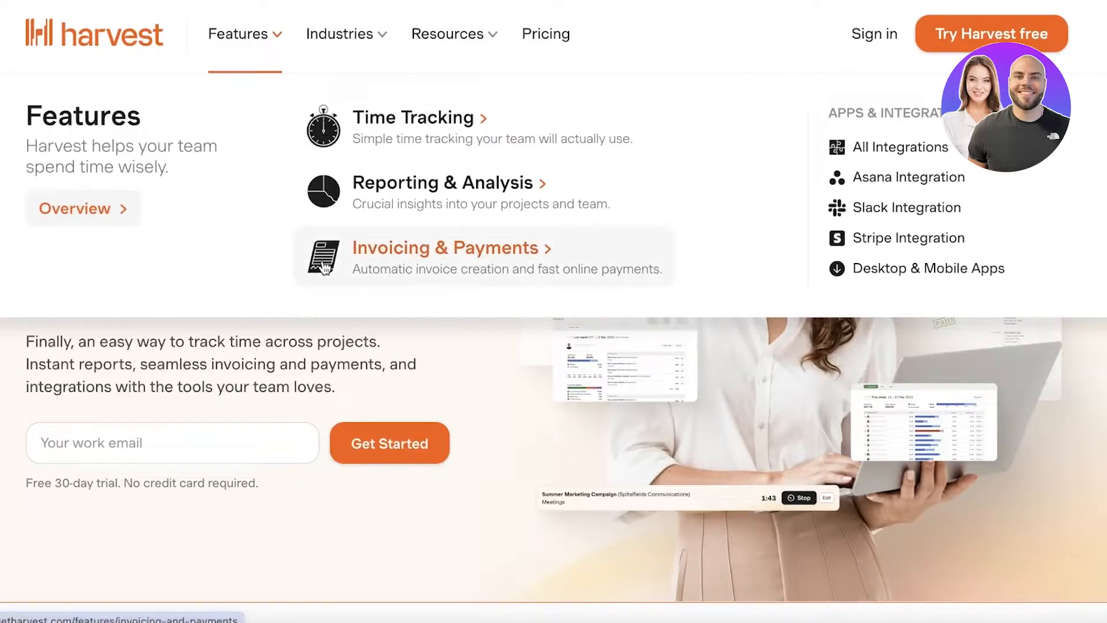
scroll(765, 459, down, 6)
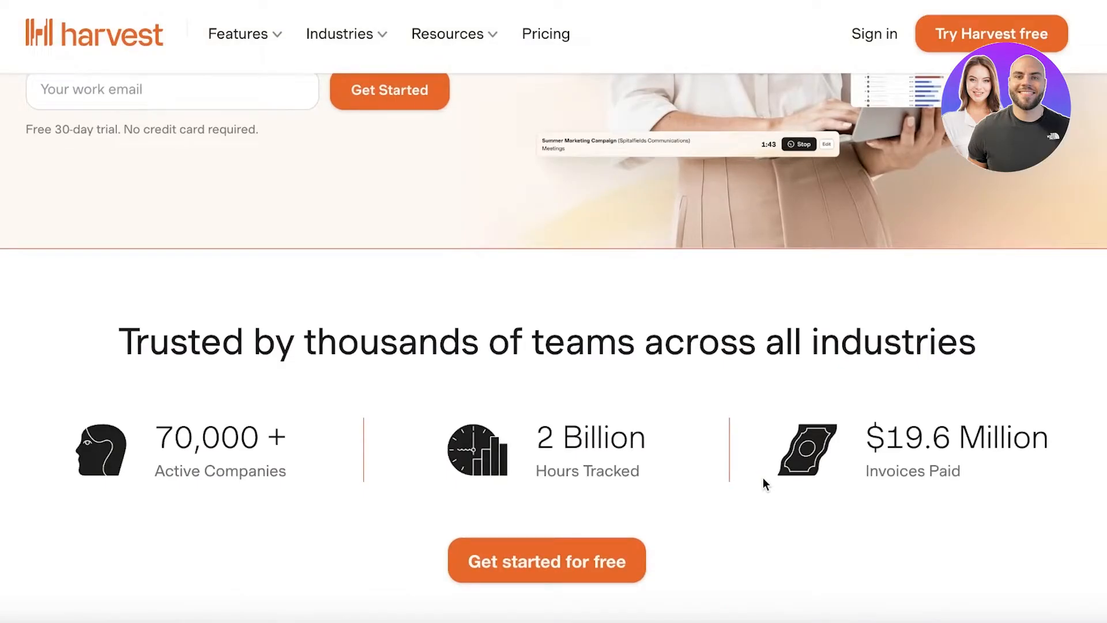
scroll(763, 479, down, 8)
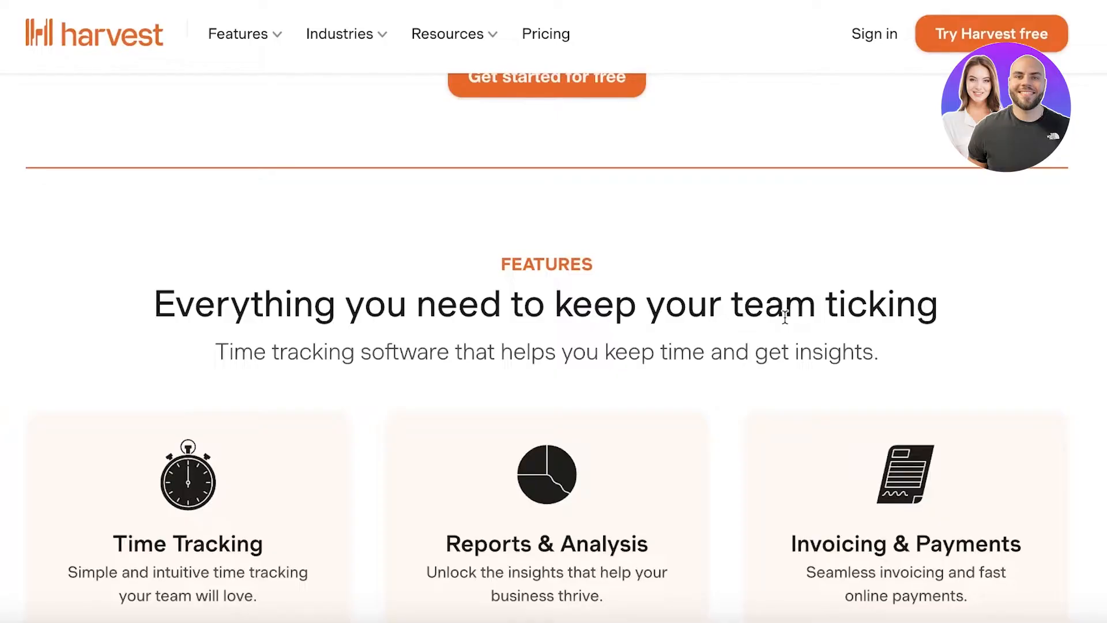
scroll(786, 323, up, 10)
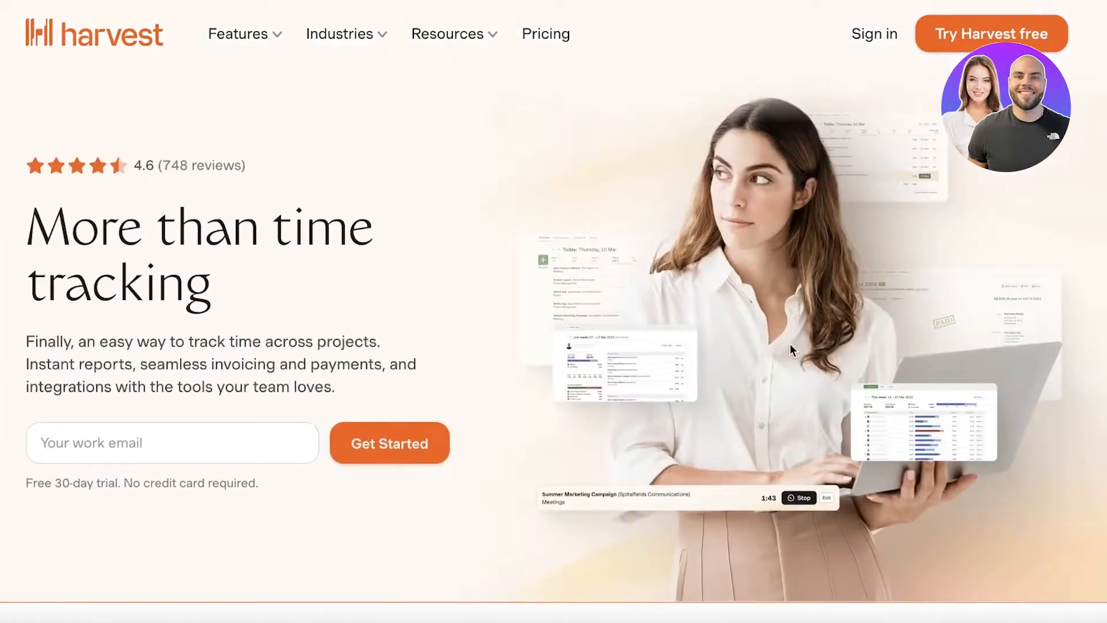
Sign up for the free Harvest trial with a Google account and create the account with Durden as the company name.
click(999, 36)
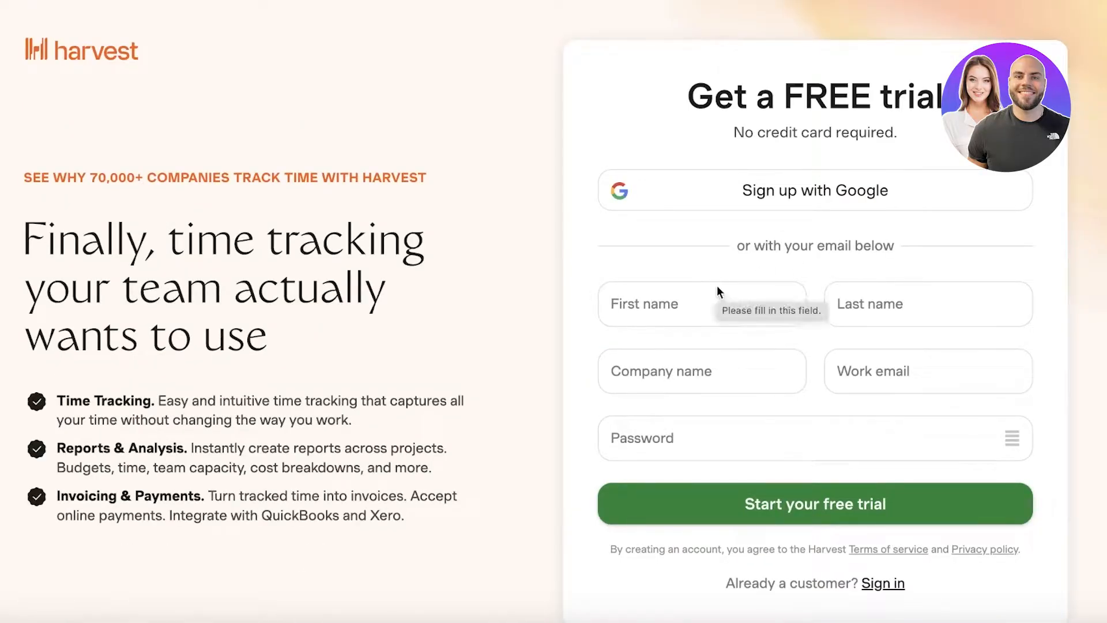
click(784, 192)
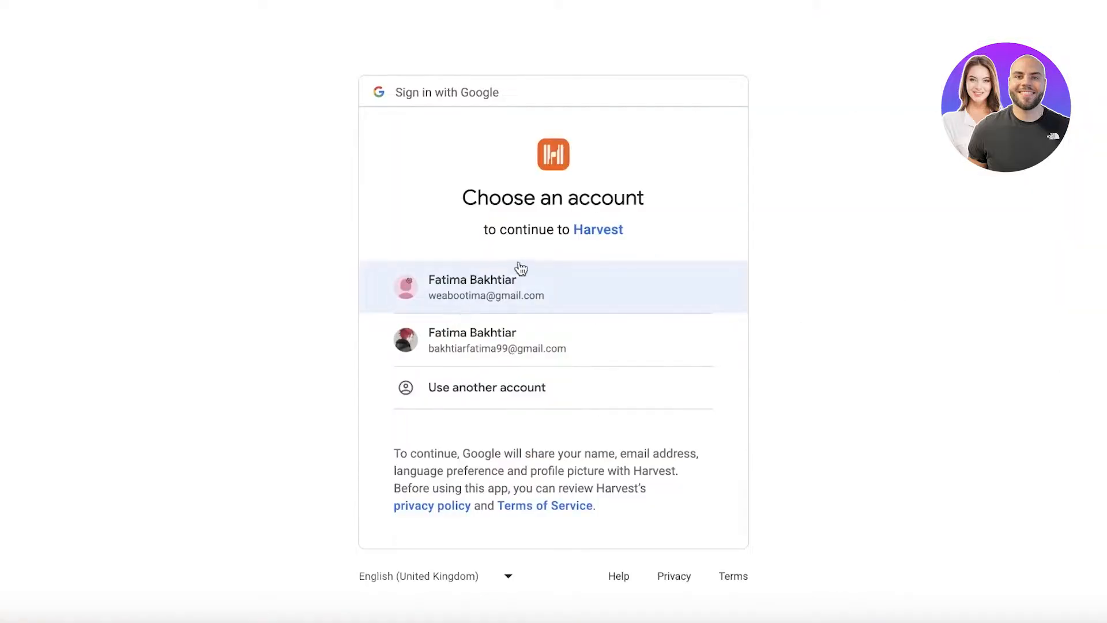
click(521, 270)
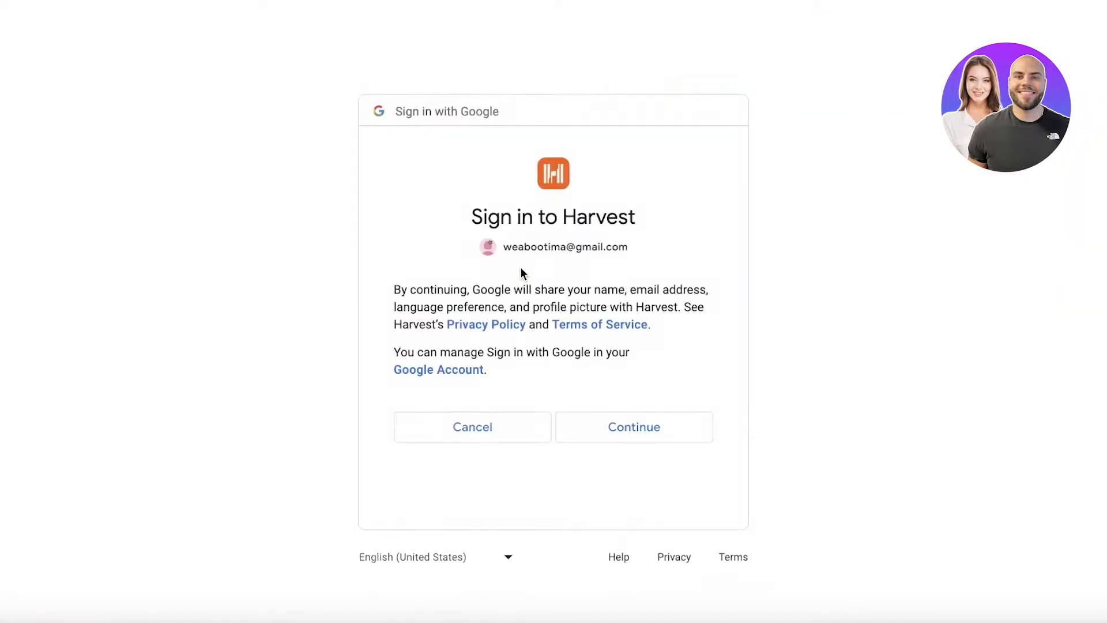
click(569, 430)
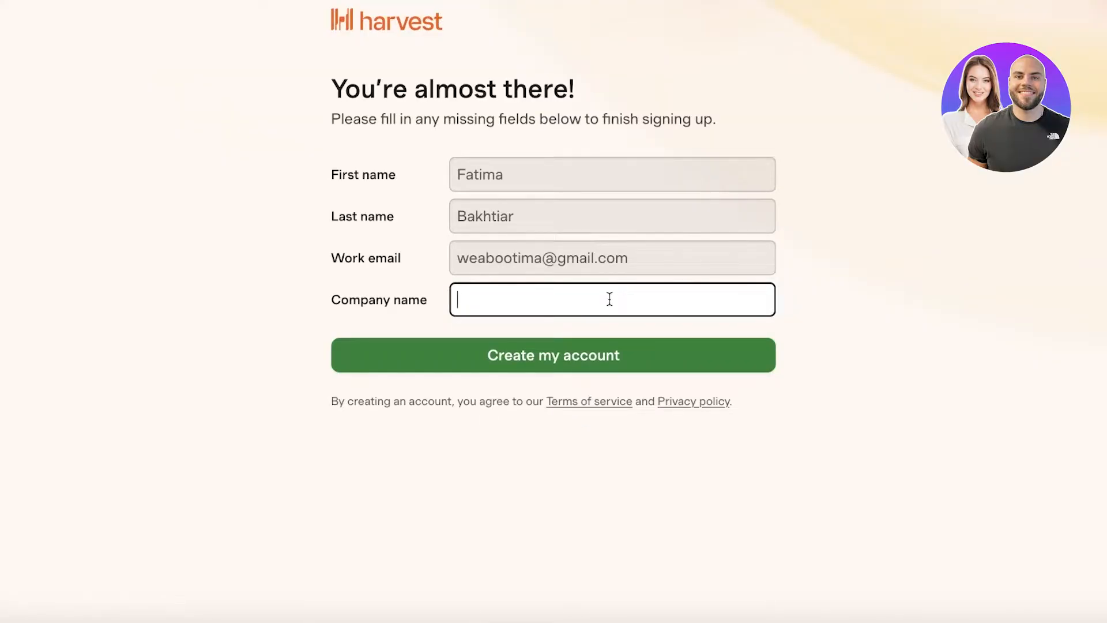
text(Durden)
key(Return)
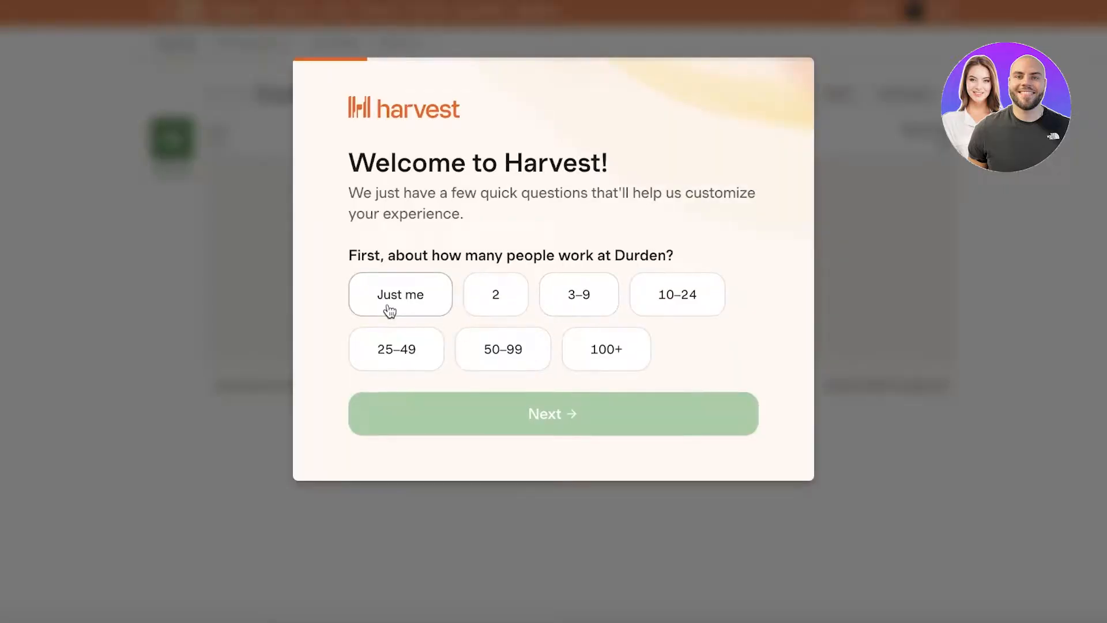
Set the company size to 2 people and skip inviting a teammate.
click(479, 303)
click(512, 415)
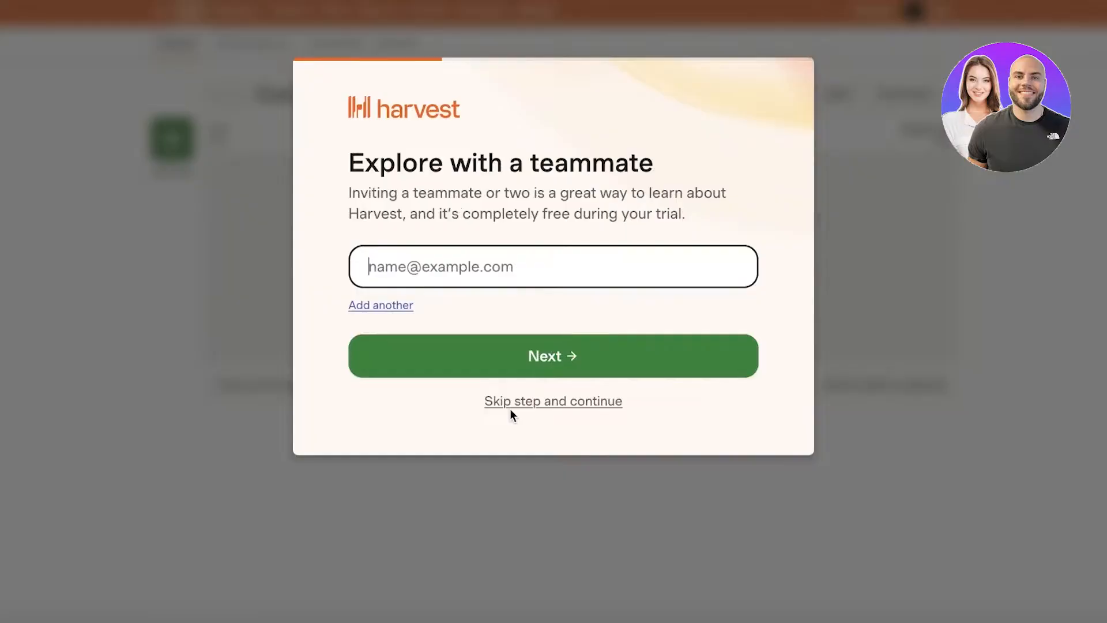
click(510, 401)
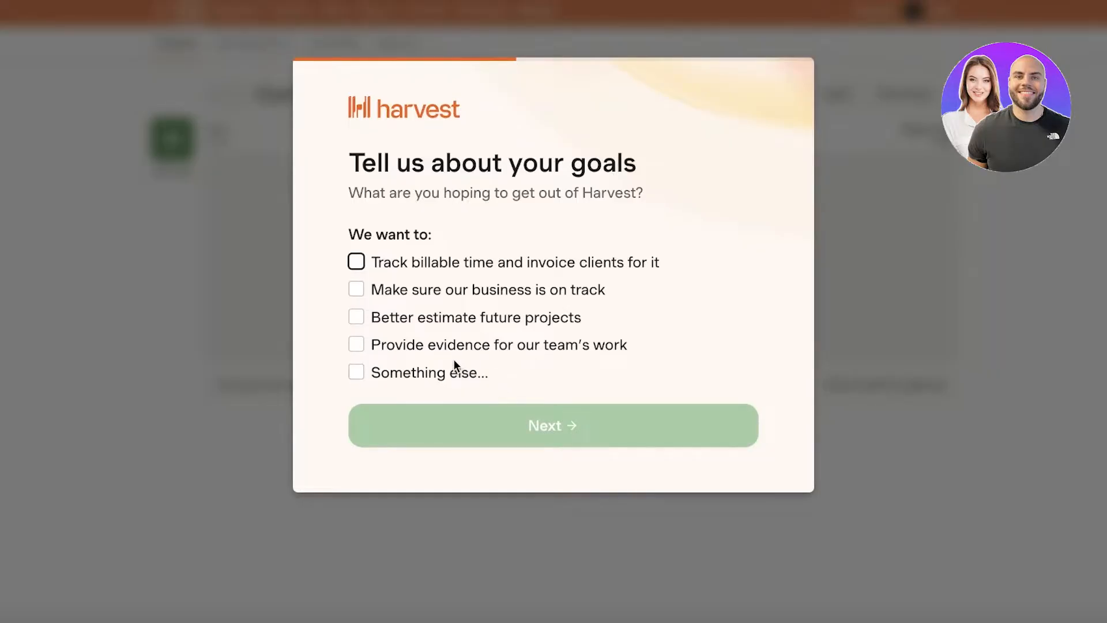
Choose tracking billable time and invoicing clients, keeping the business on track, and better estimating future projects as the goals, and continue.
click(492, 289)
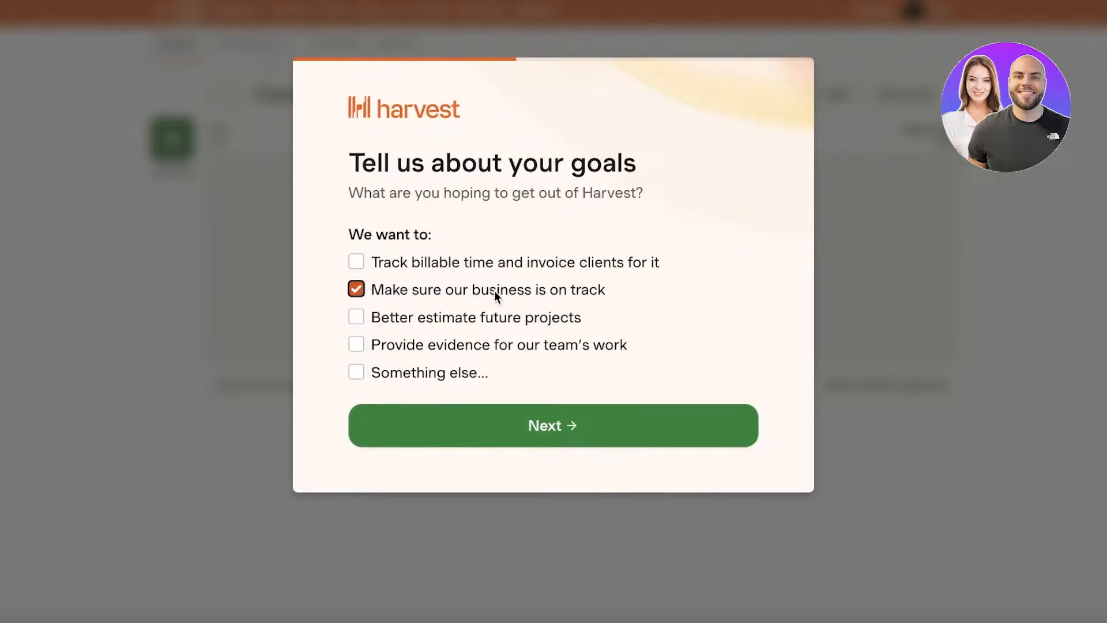
click(454, 265)
click(474, 328)
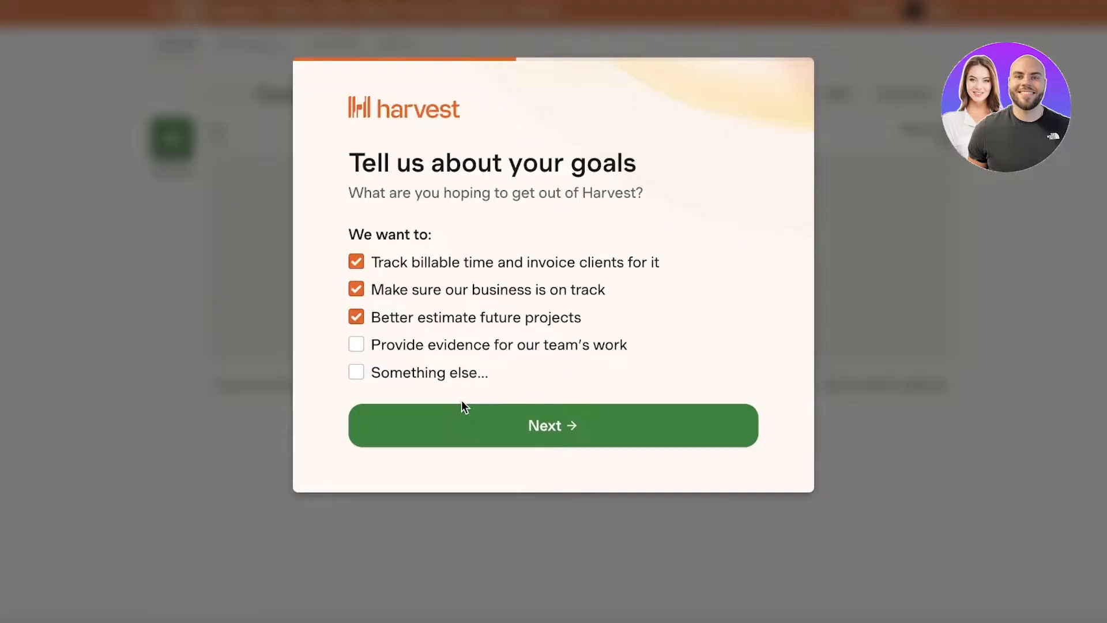
click(462, 420)
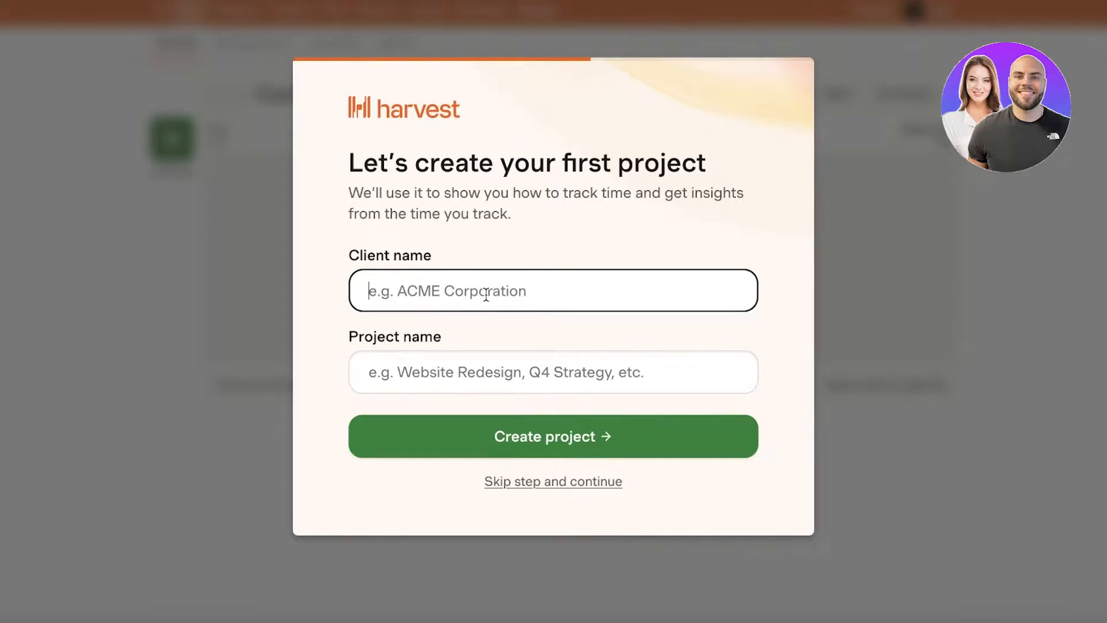
Create the first project, named Digital Marketing, for the client Crave Co.
text(Crave Co)
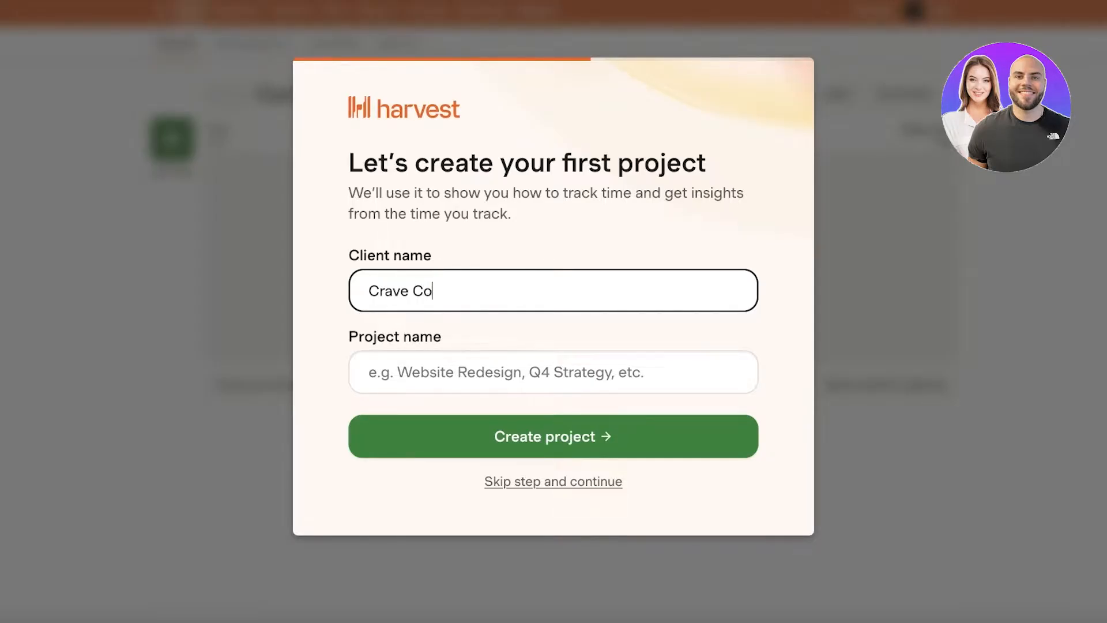
click(506, 365)
text(M)
key(BackSpace)
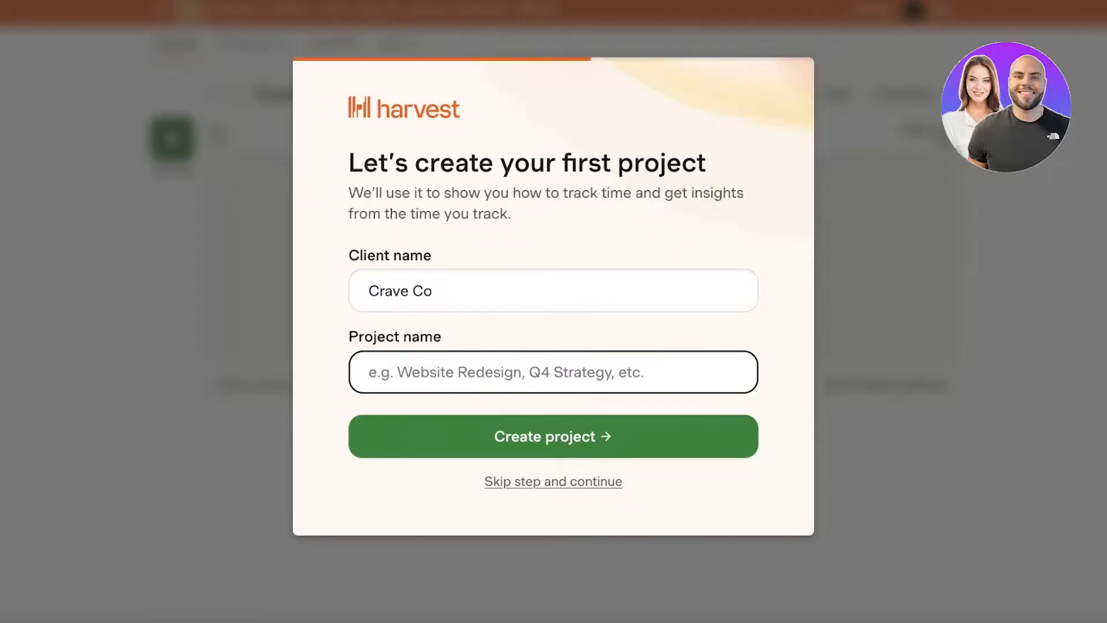
text(Digital Mark)
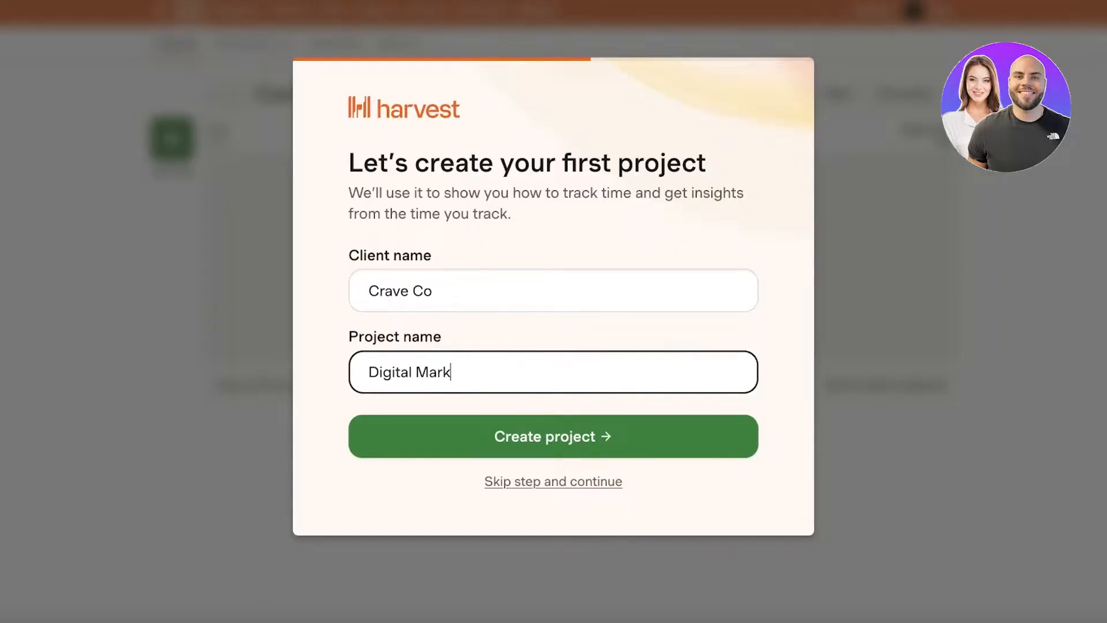
text(eting)
key(Return)
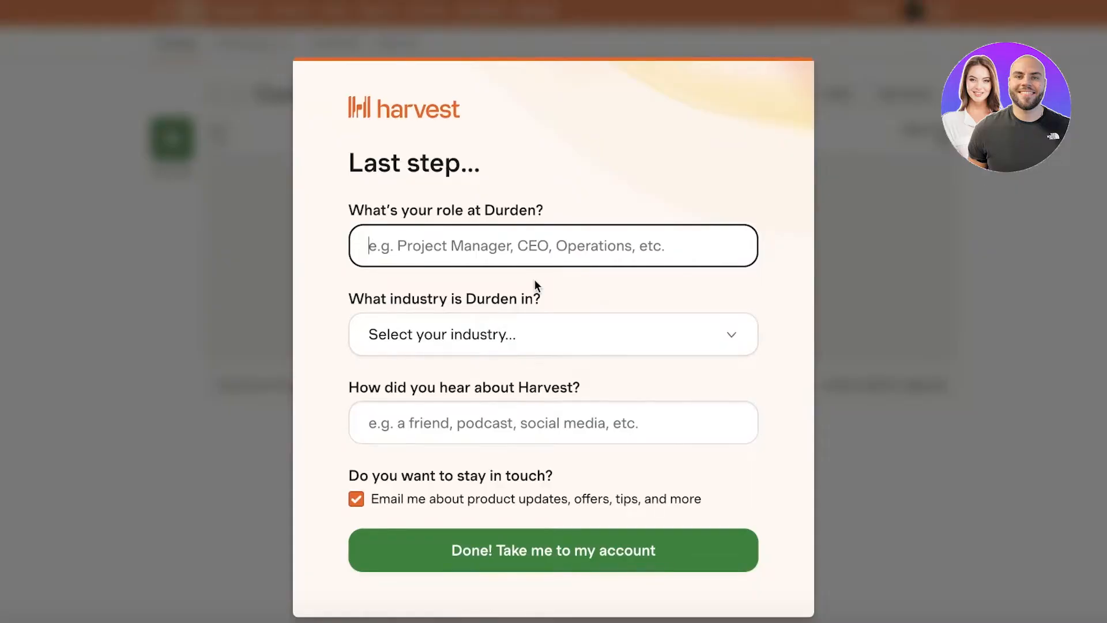
Enter Owner as the role at the company and set the industry to Advertising / Marketing / PR.
text(Owner)
click(546, 327)
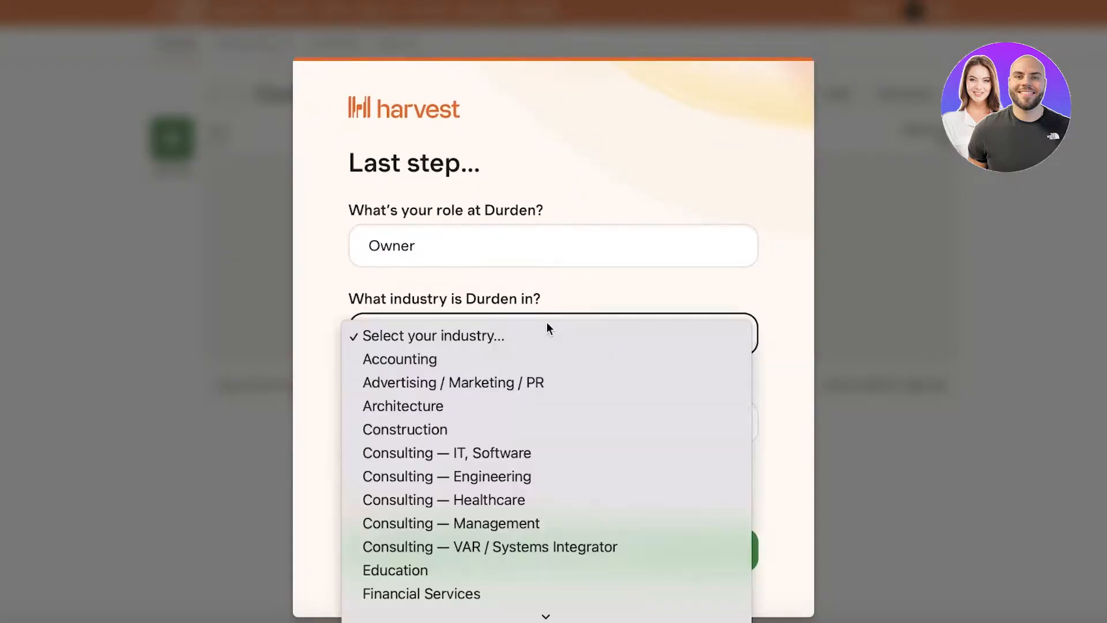
scroll(546, 329, down, 3)
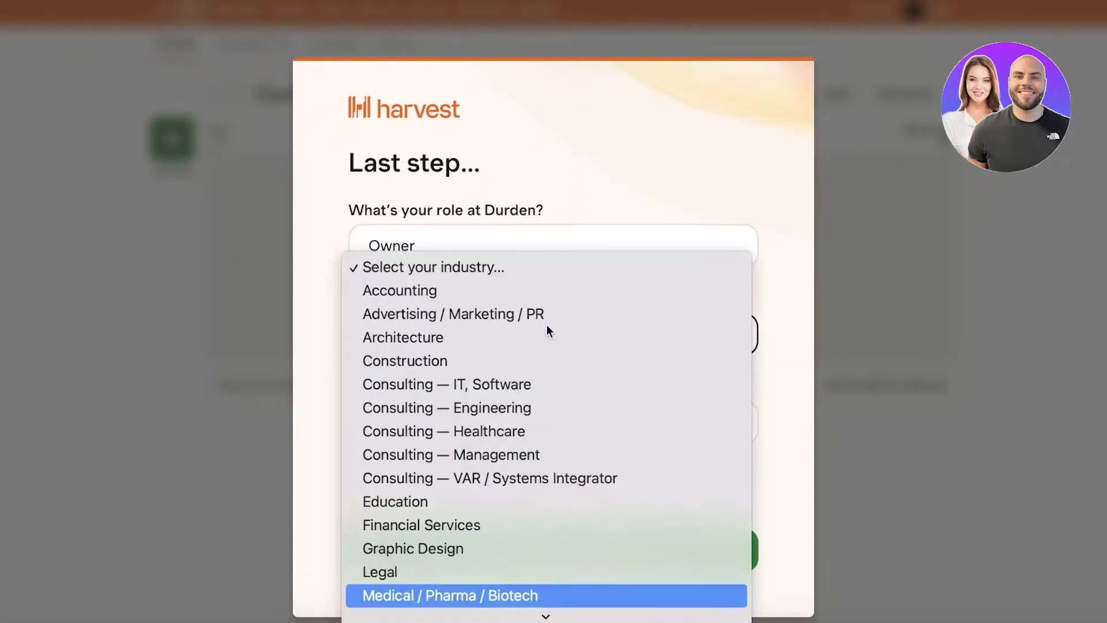
scroll(544, 338, down, 3)
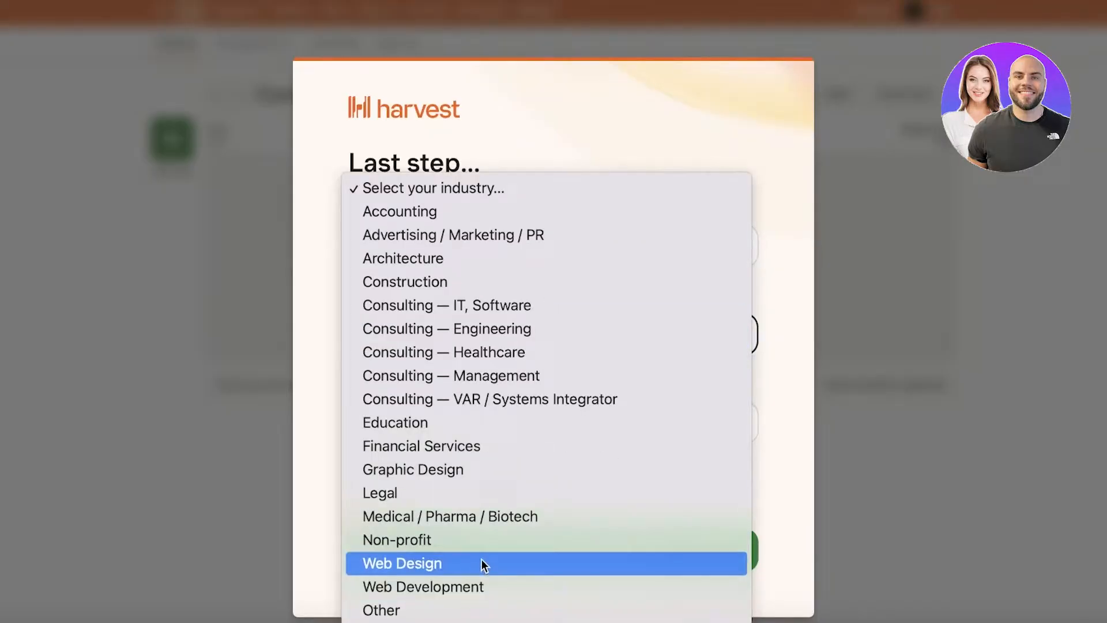
click(465, 241)
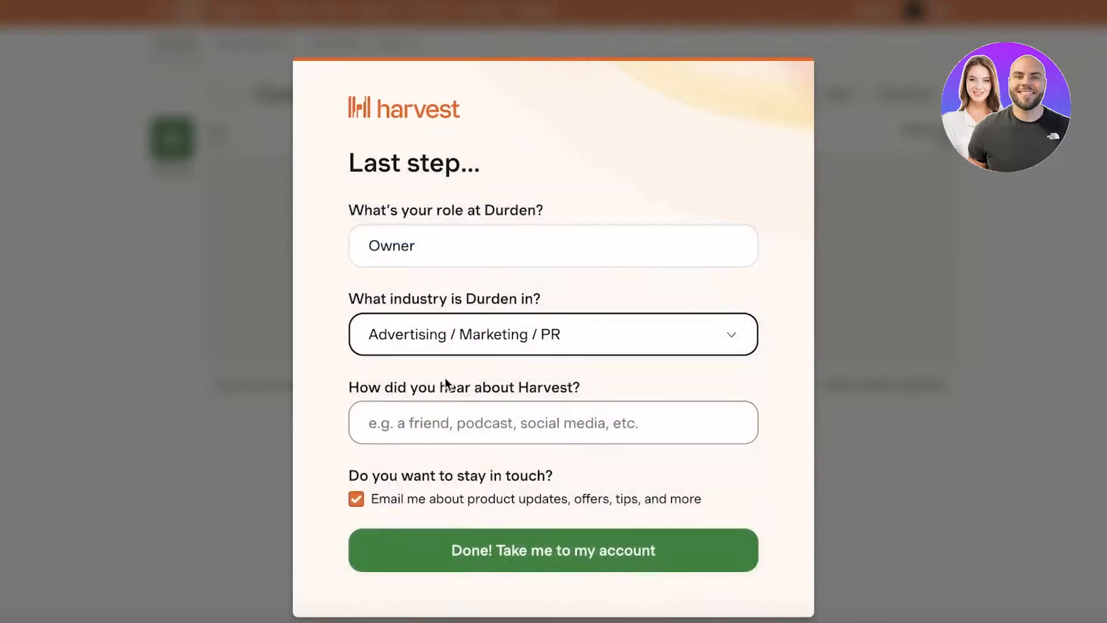
Give "social medai" as the referral source, opt out of product update emails, and finish onboarding without following the guided pointers.
click(448, 425)
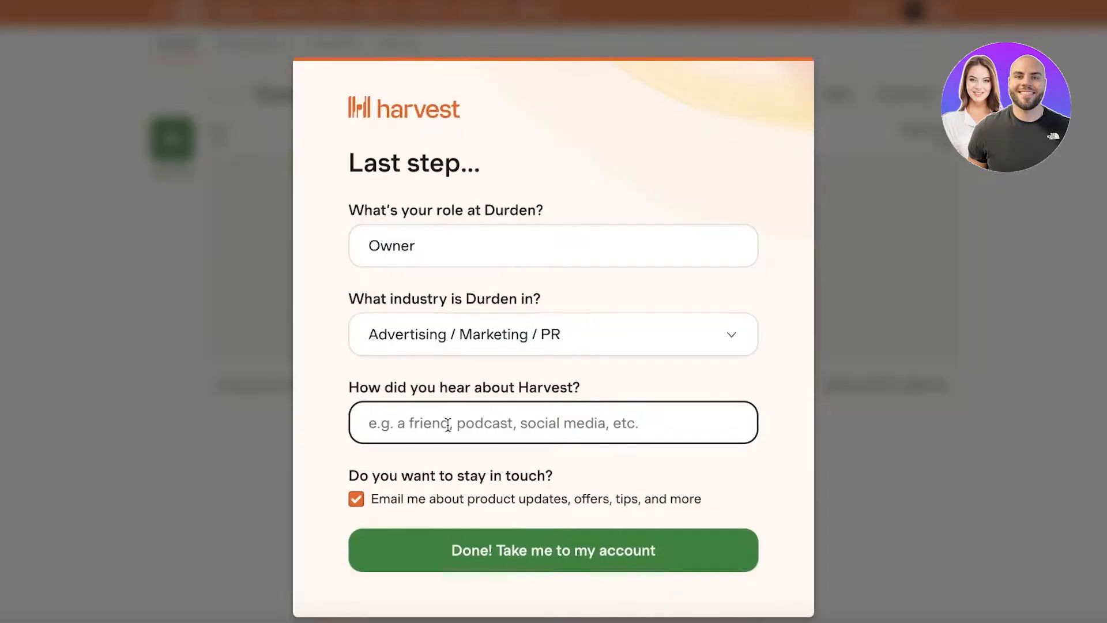
text(social med)
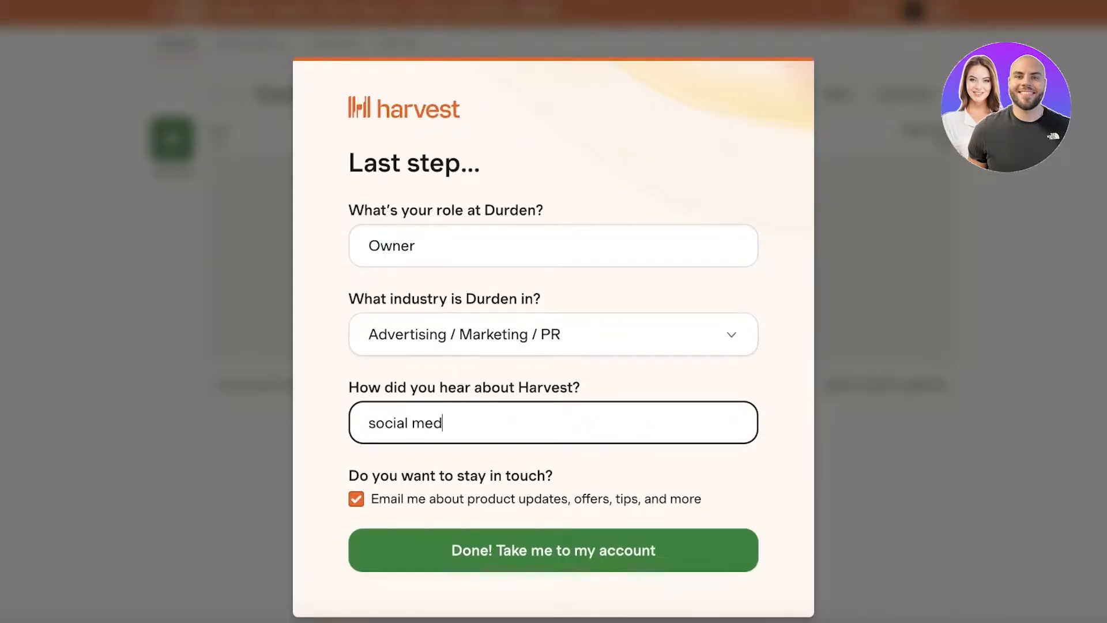
text(ai)
click(441, 495)
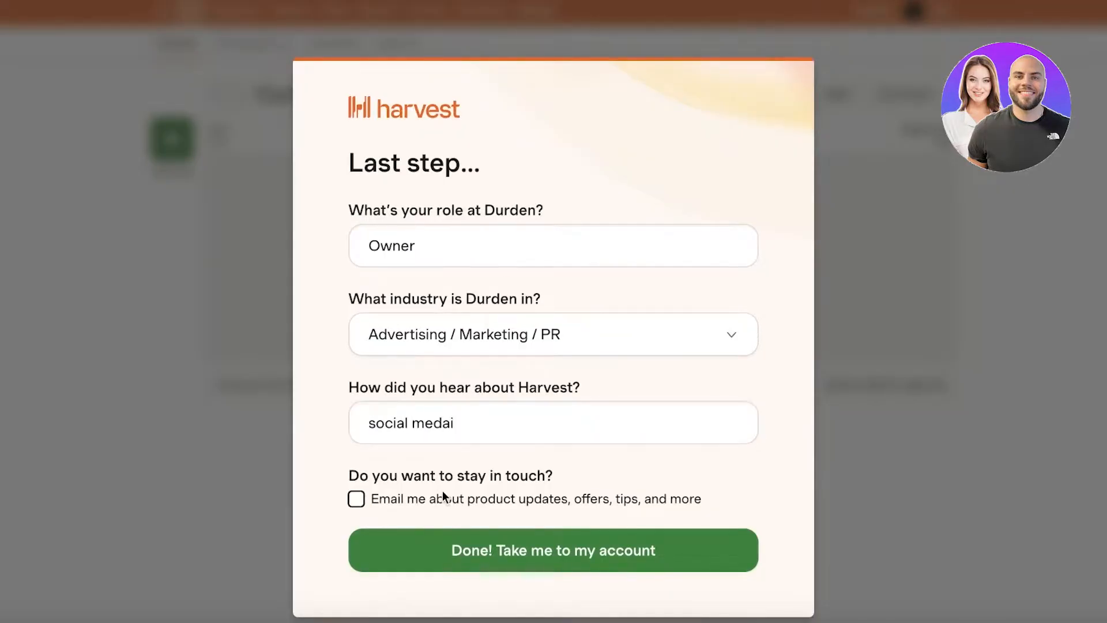
click(456, 567)
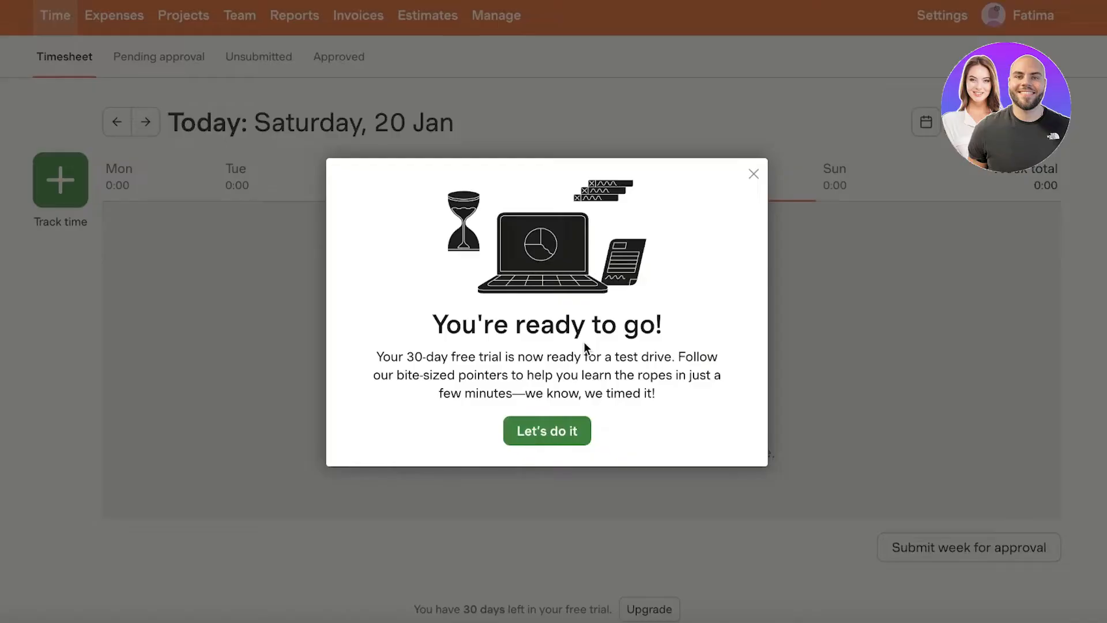
click(754, 173)
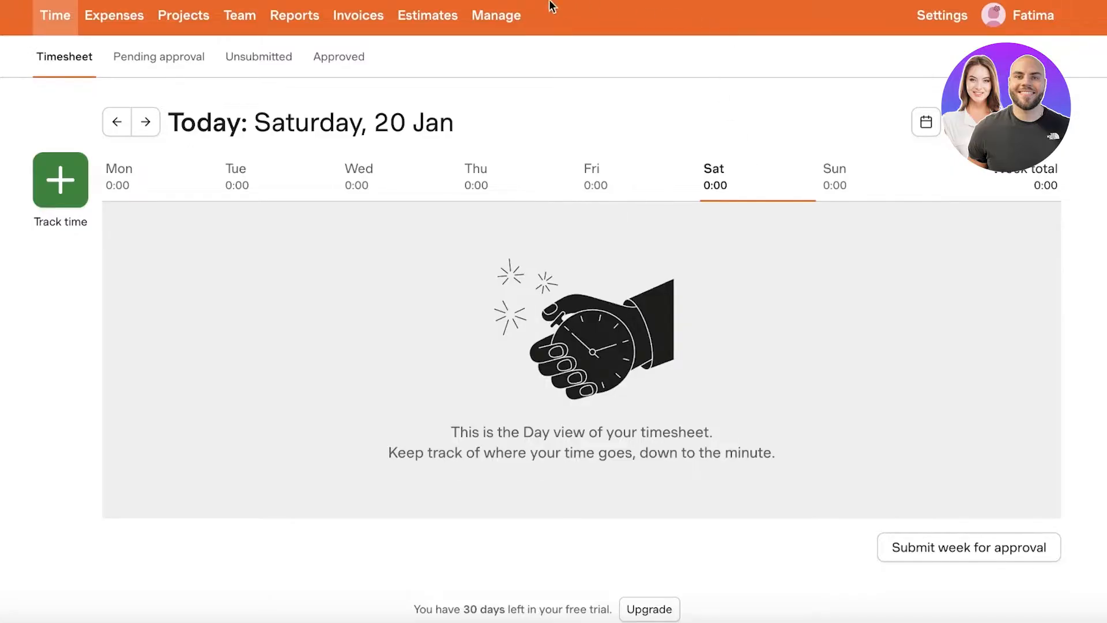
Review the unsubmitted, approved and pending approval timesheet pages, and return to the day timesheet.
click(277, 366)
click(267, 57)
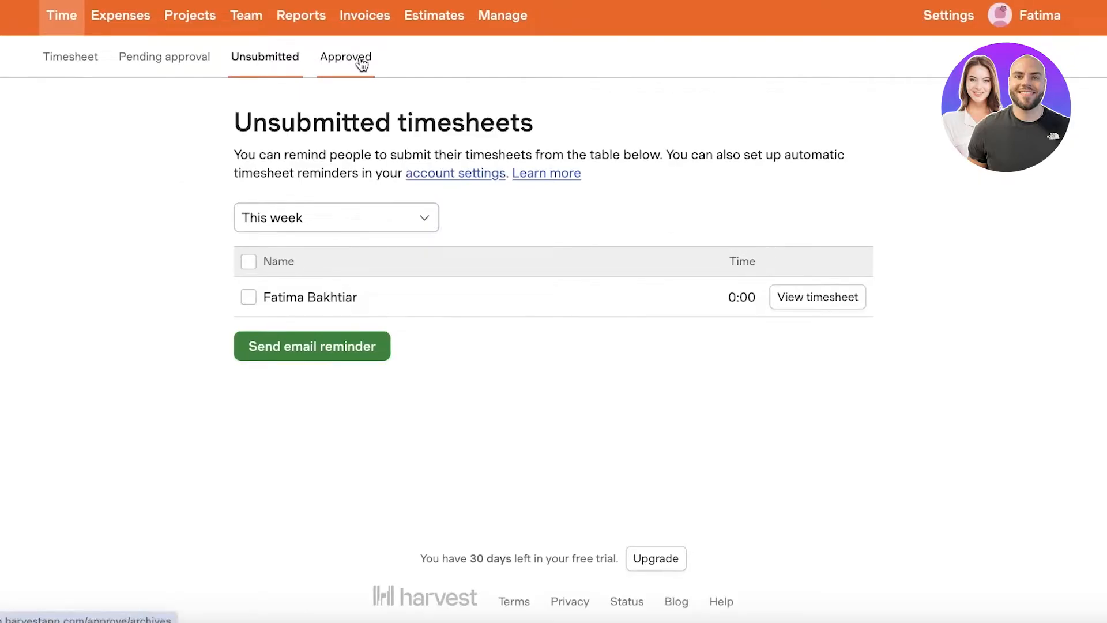
click(362, 63)
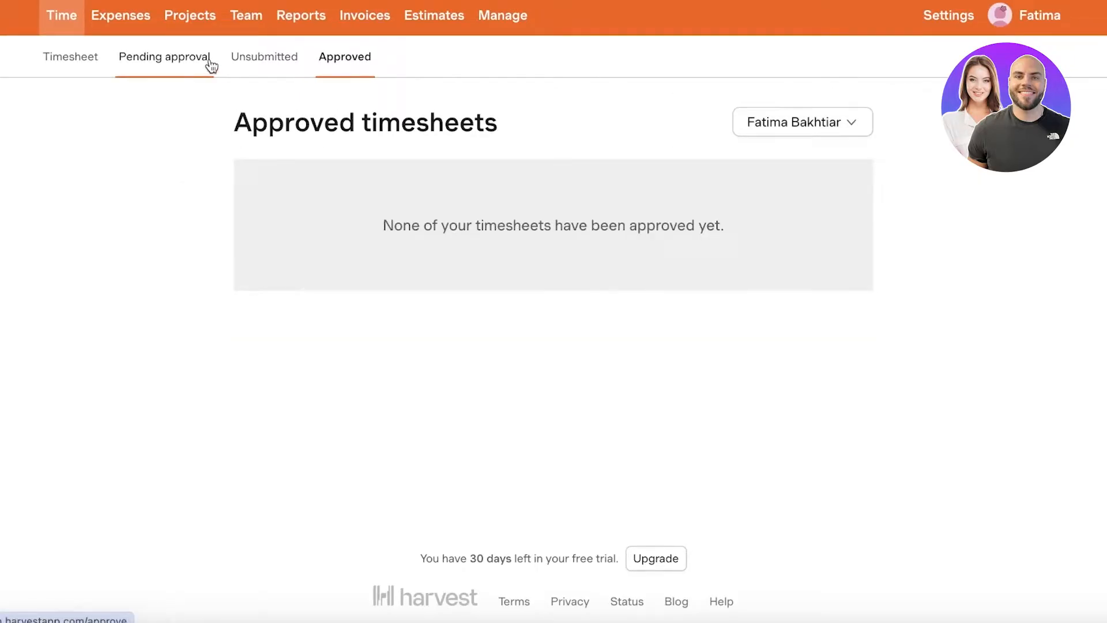
click(210, 65)
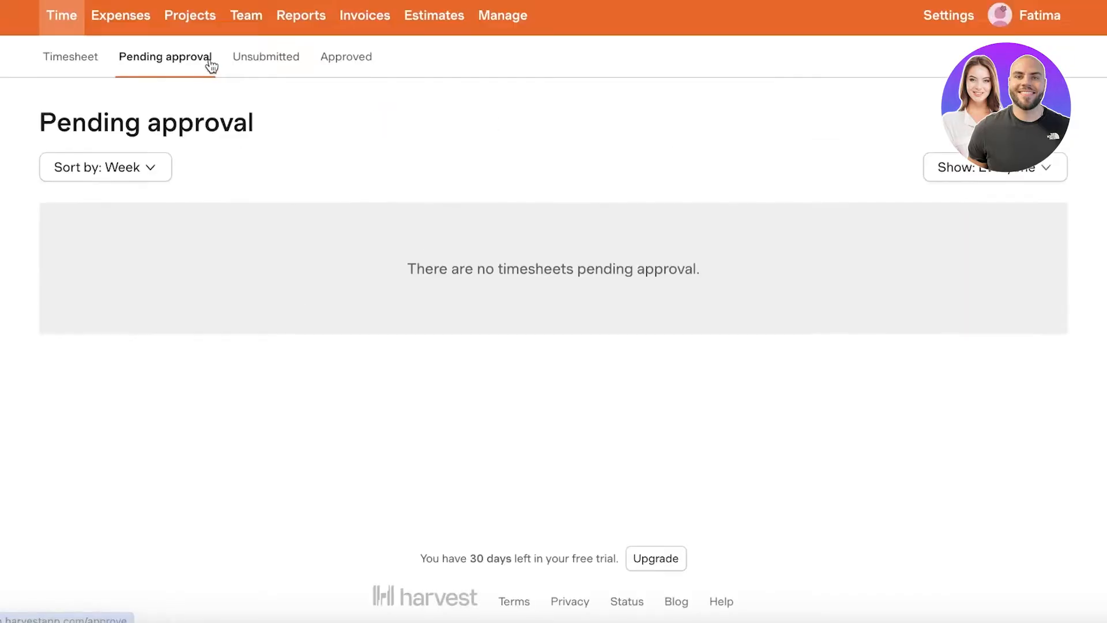
click(91, 67)
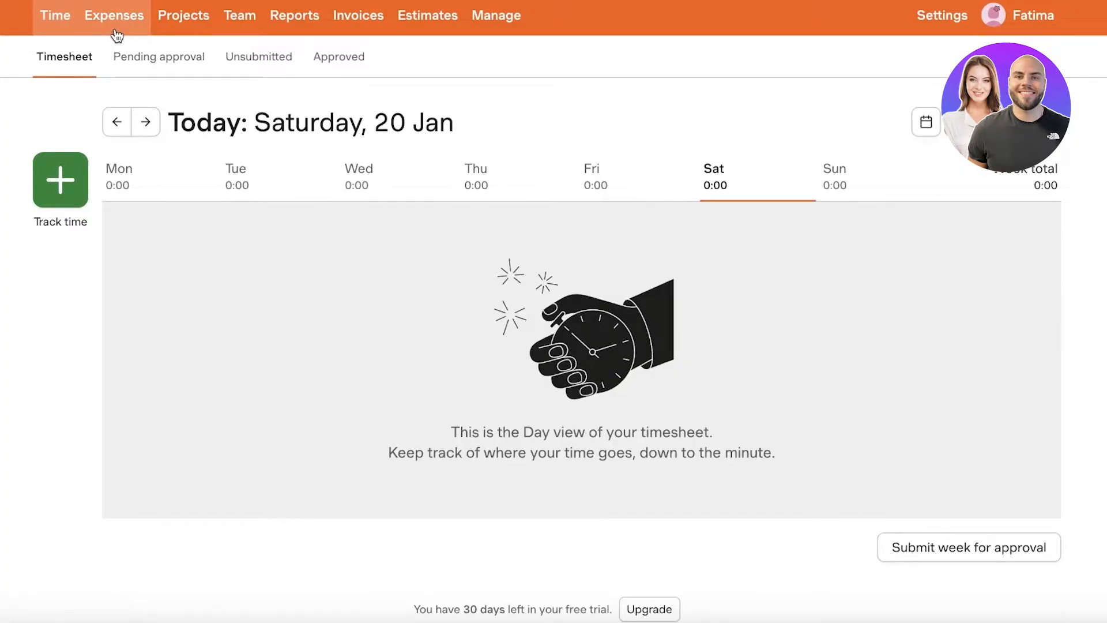
Look at the expenses page and the project list, dismiss the welcome tip, and show the actions available for the Digital Marketing project.
click(116, 34)
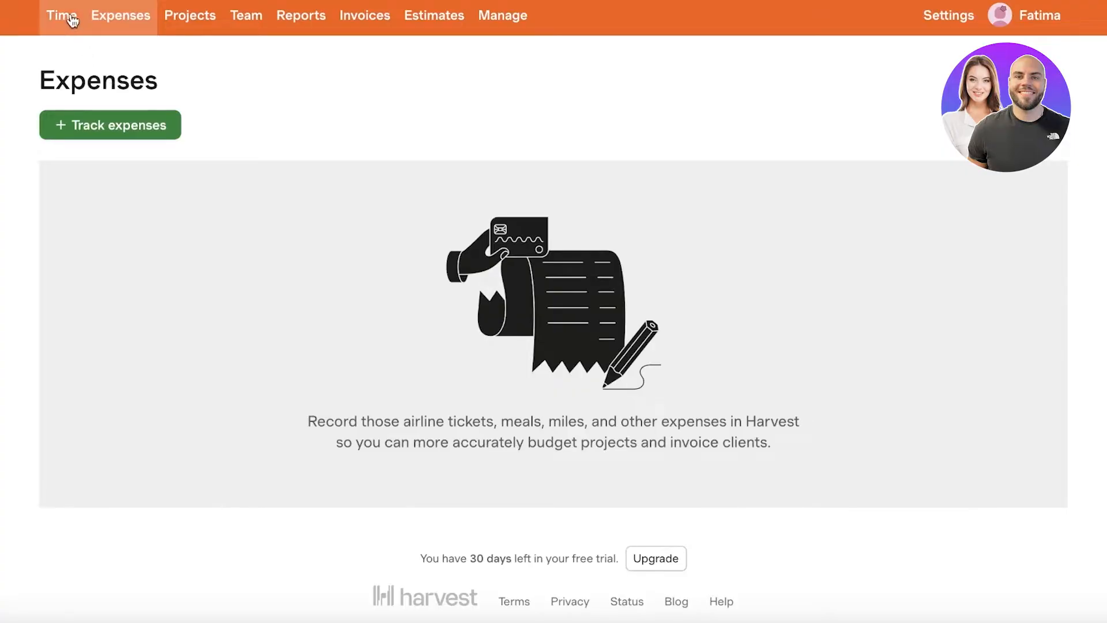
click(196, 22)
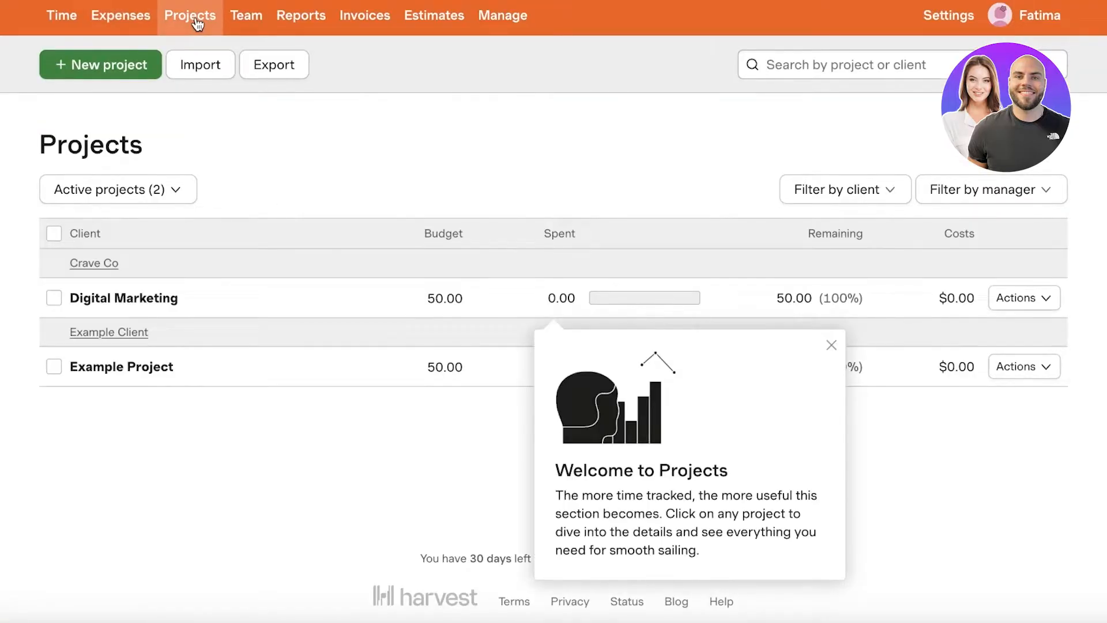
click(831, 345)
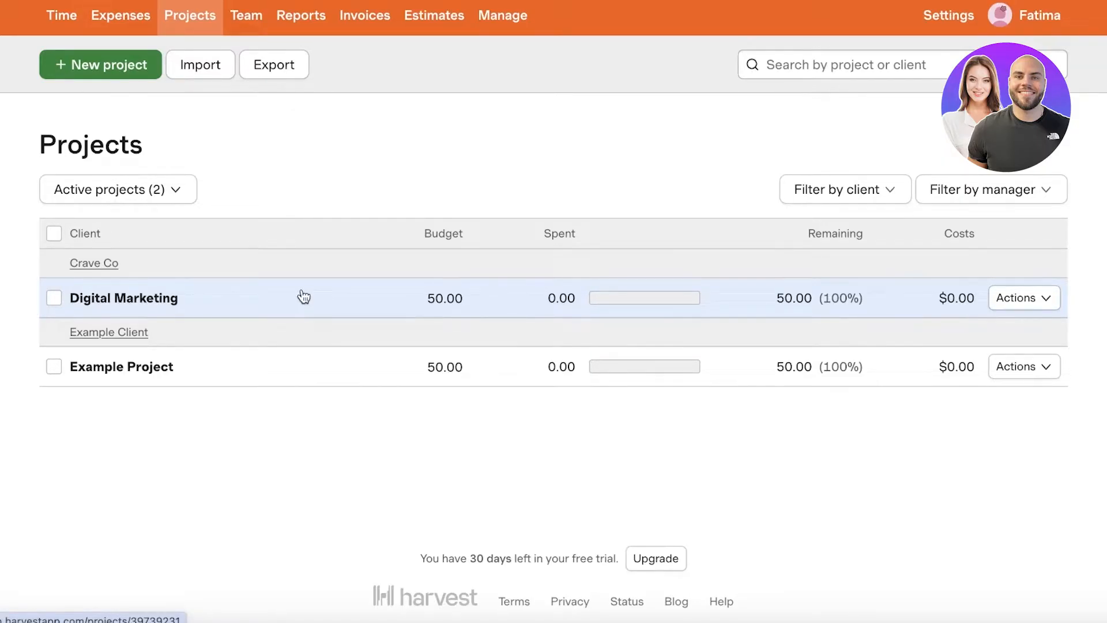
click(995, 301)
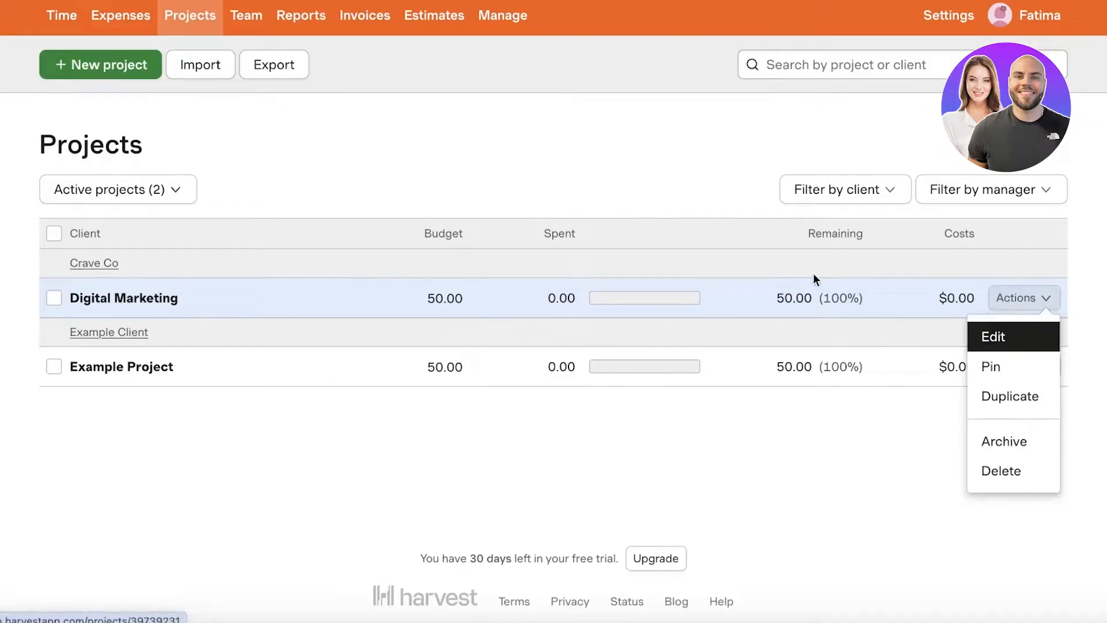
Close the project's action list and look through the time report, team overview and invoices pages.
click(739, 230)
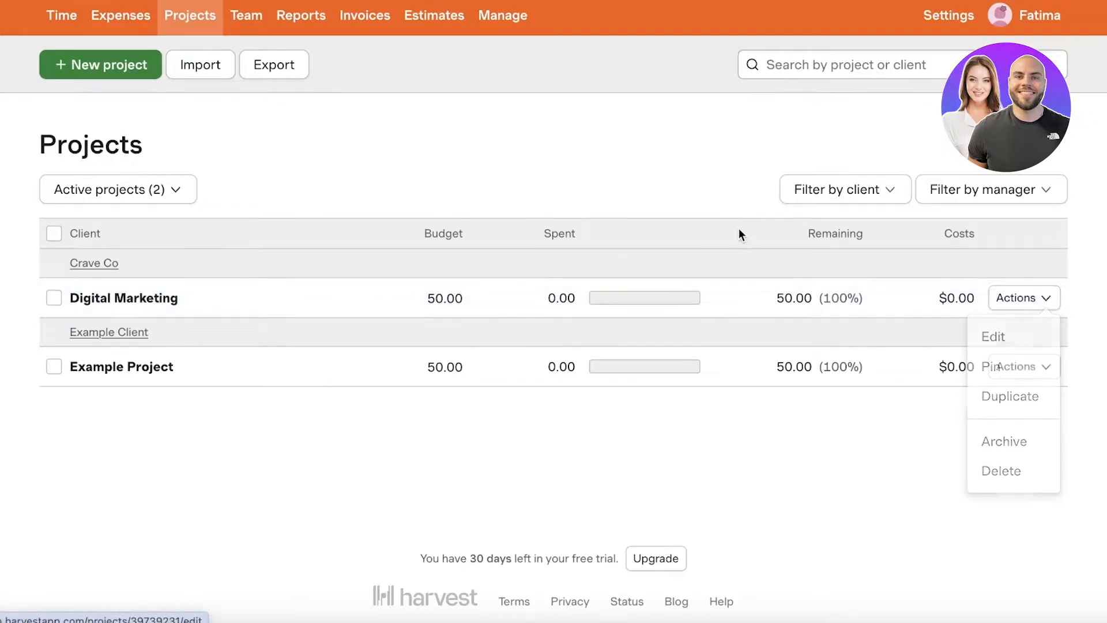
click(323, 26)
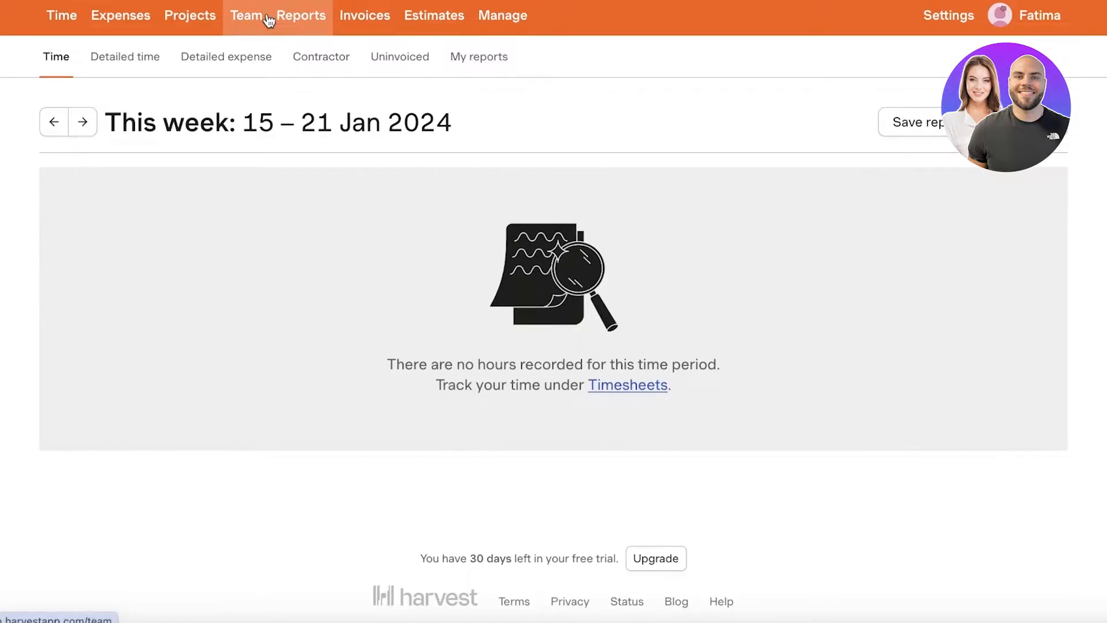
click(269, 20)
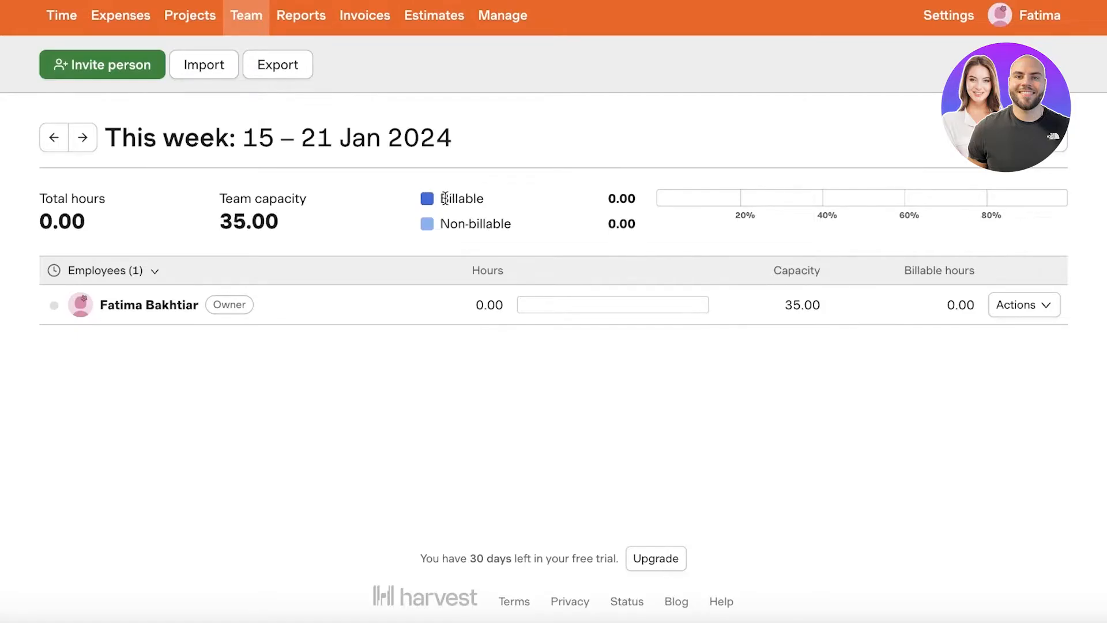
click(378, 12)
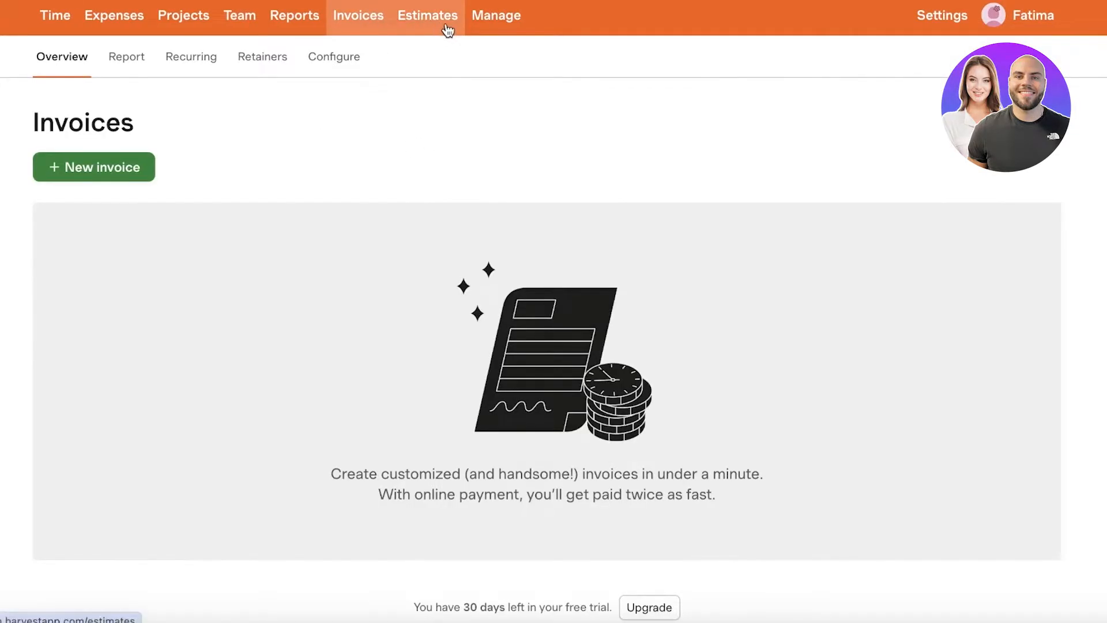
Start tracking a new expense for the Digital Marketing project and set its category to Other.
click(89, 22)
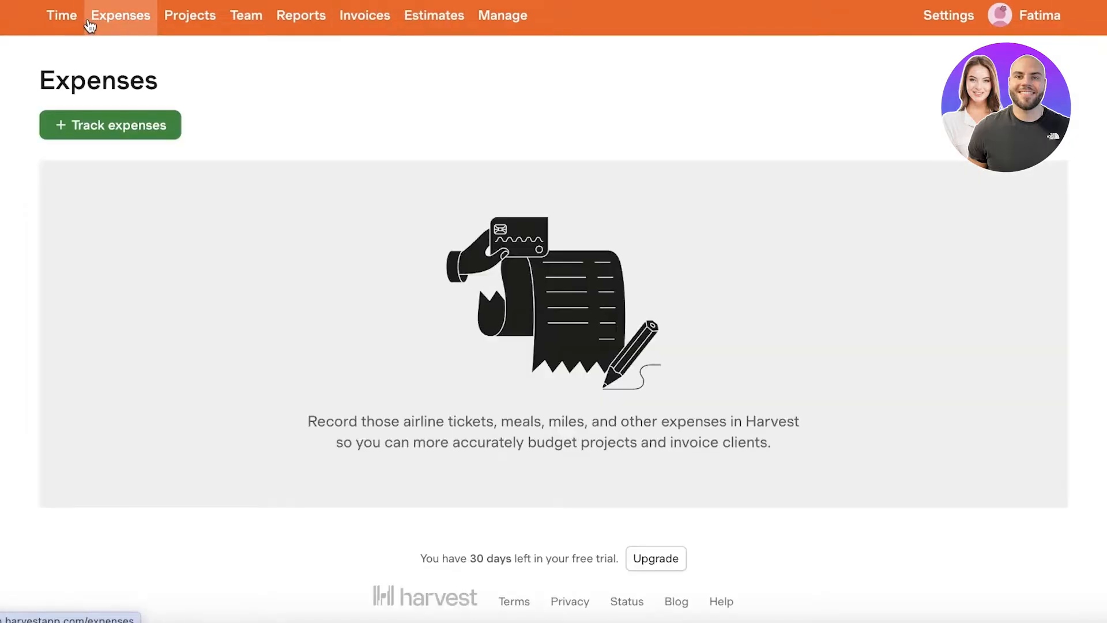
click(132, 126)
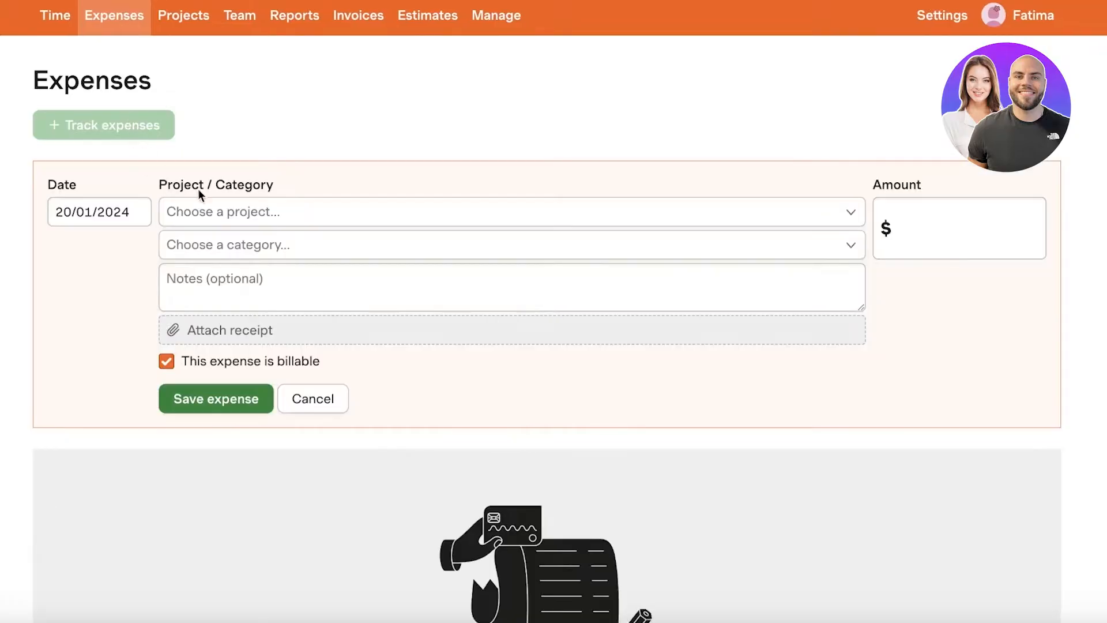
click(199, 211)
click(242, 316)
click(251, 259)
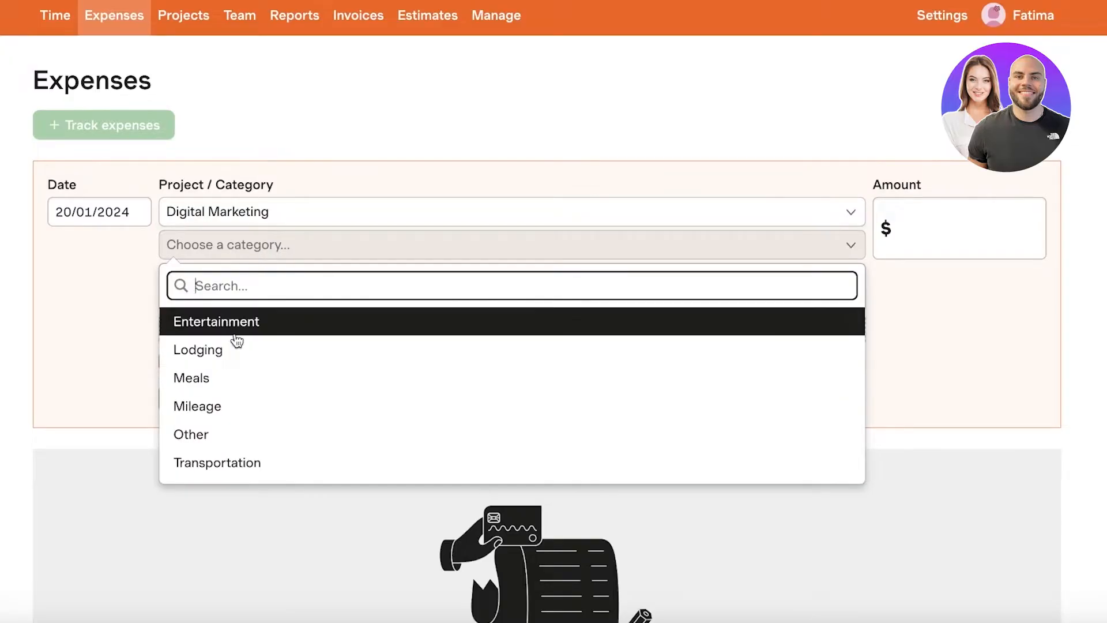
click(264, 253)
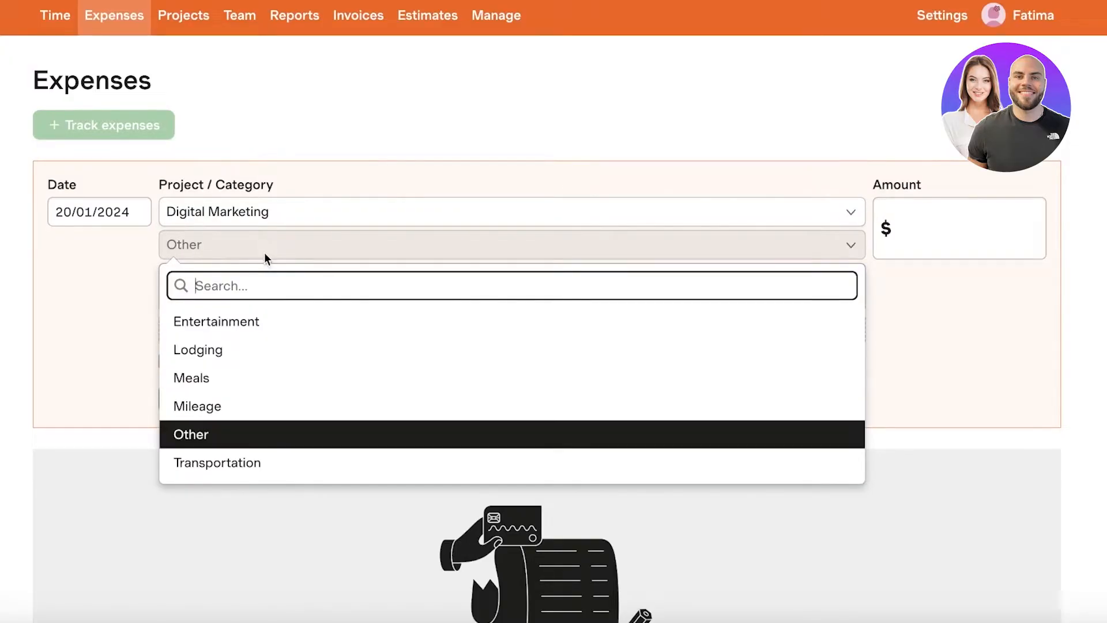
scroll(208, 459, down, 5)
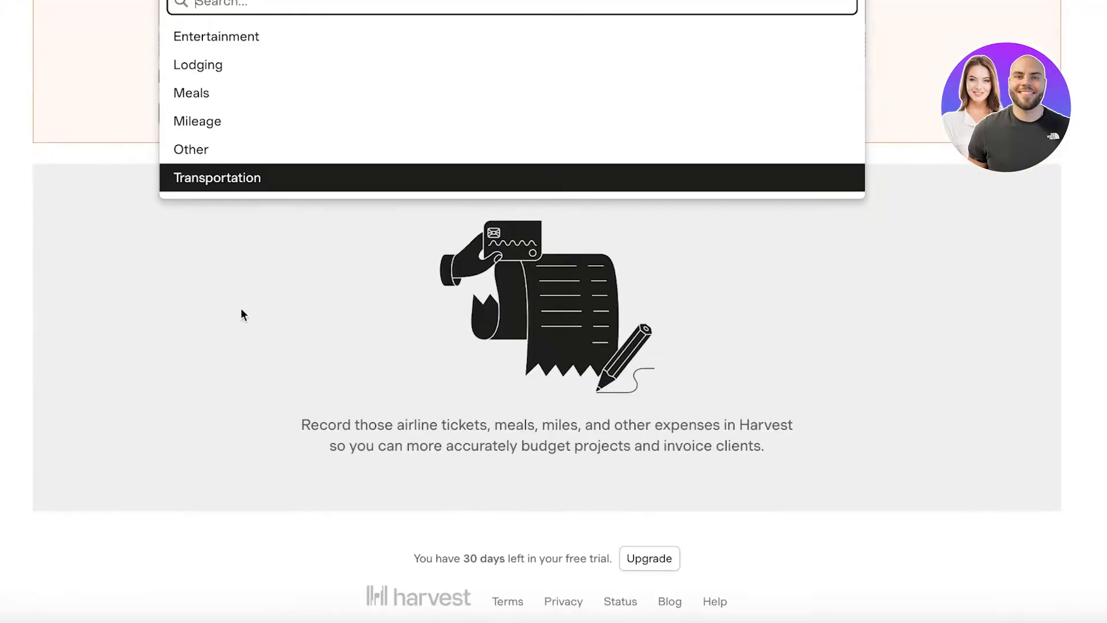
scroll(242, 312, up, 5)
text(A)
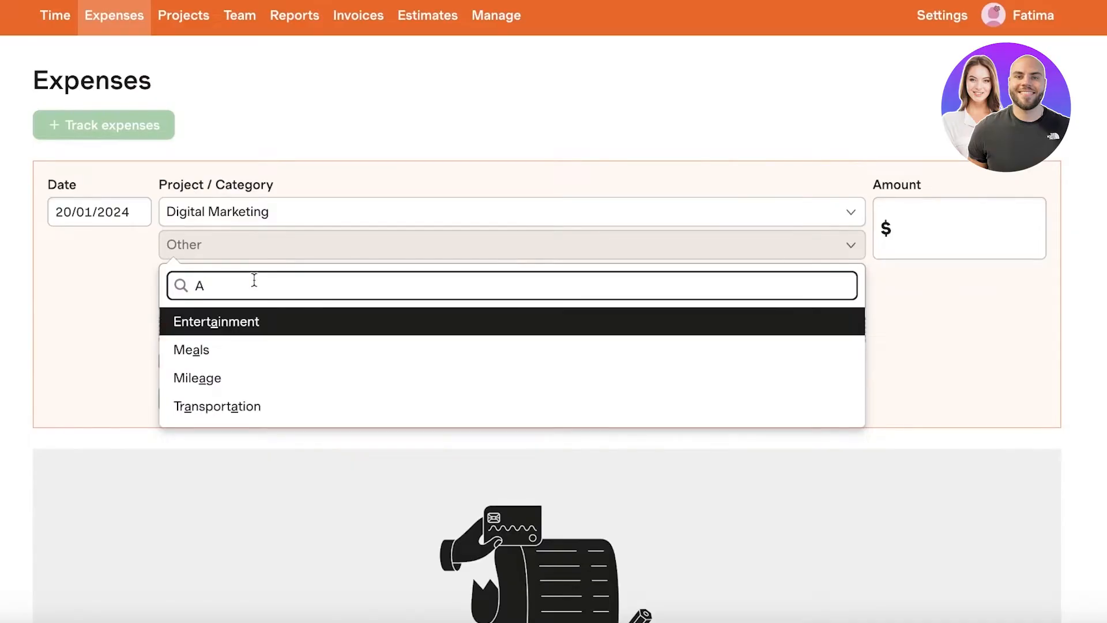
key(BackSpace)
click(199, 434)
Add the note "Facebook Ads" to the billable expense, set the amount to $500, and save it.
click(254, 298)
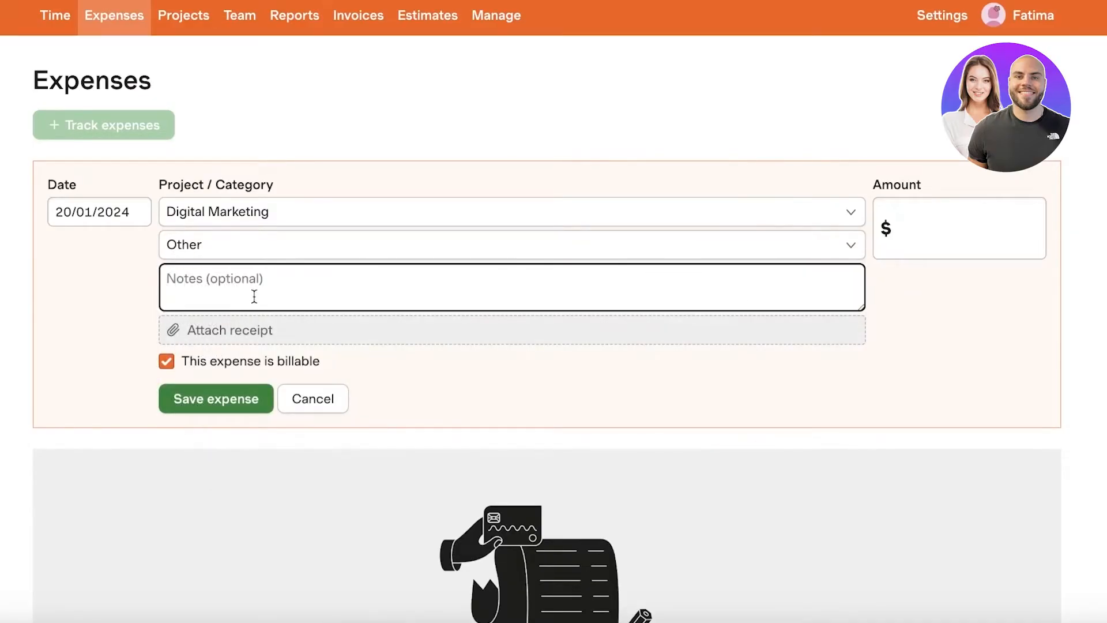
text(Facebook Ads)
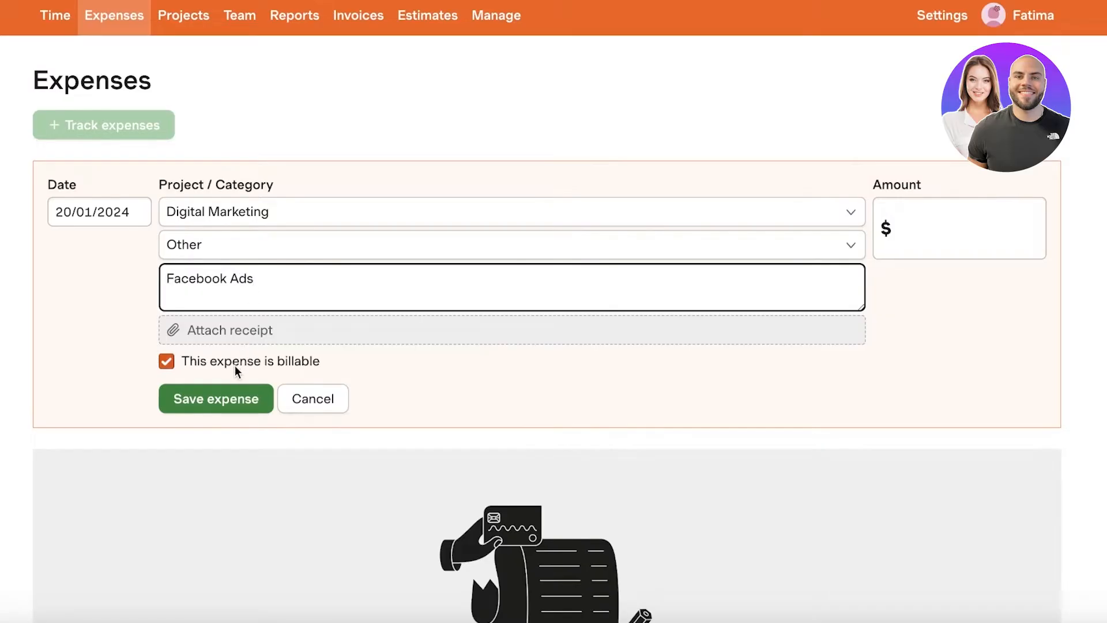
double_click(237, 360)
click(237, 361)
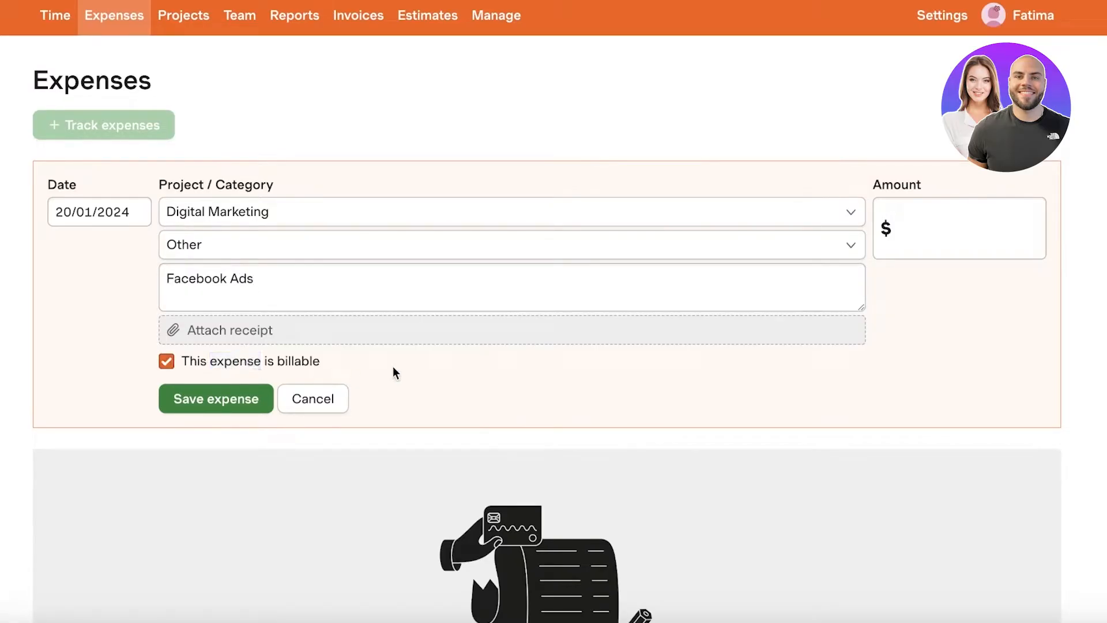
click(917, 235)
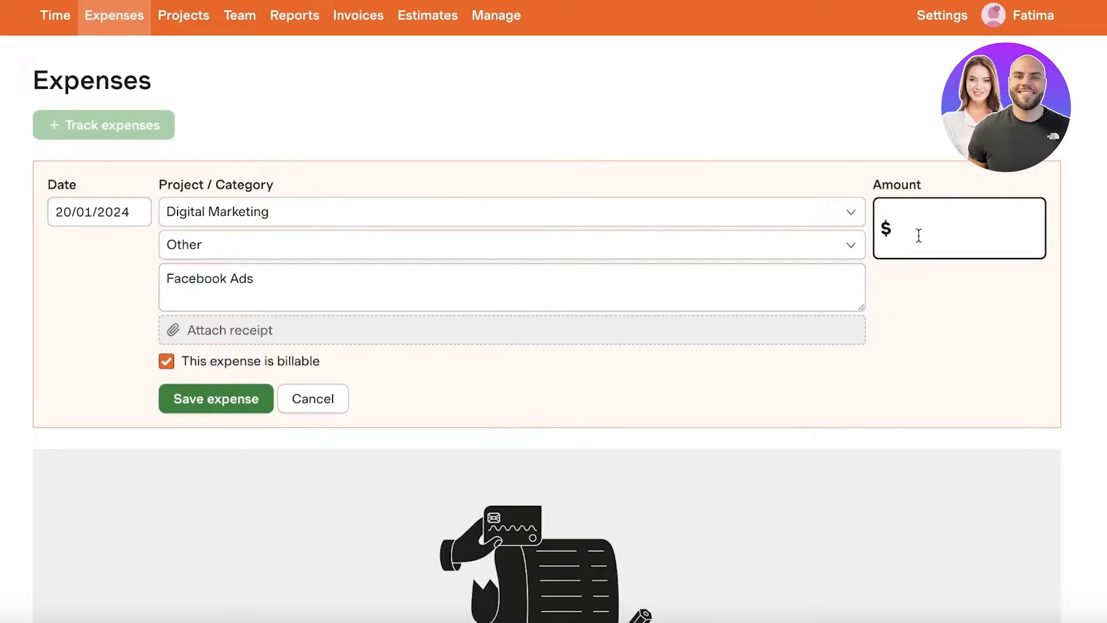
text(500)
click(239, 398)
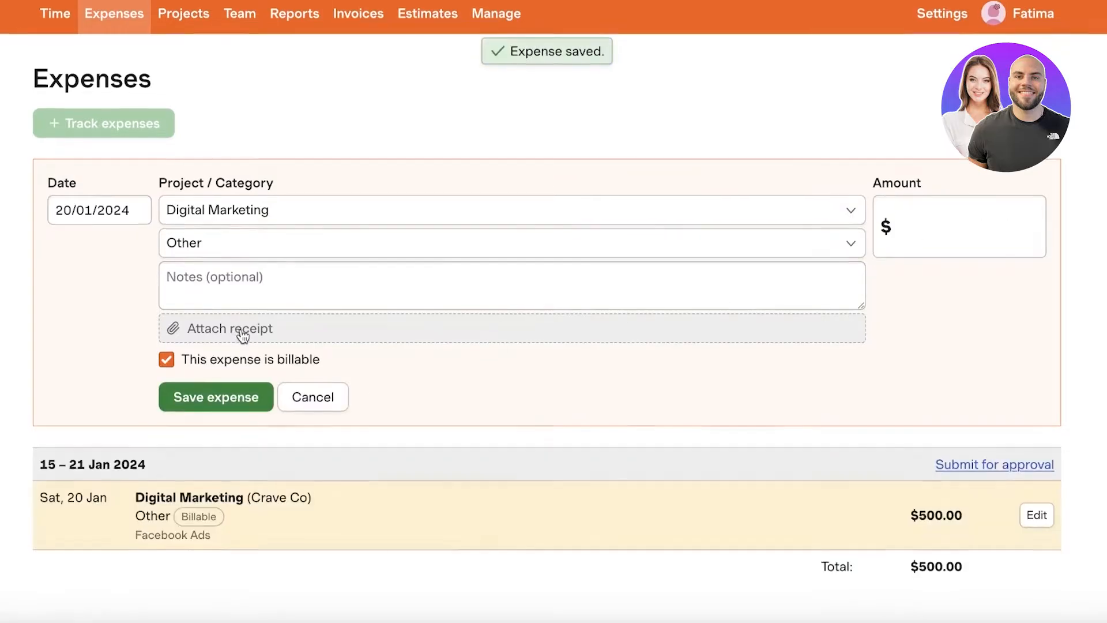
Set the date of the next Digital Marketing expense to 01/01/2024.
scroll(243, 334, down, 2)
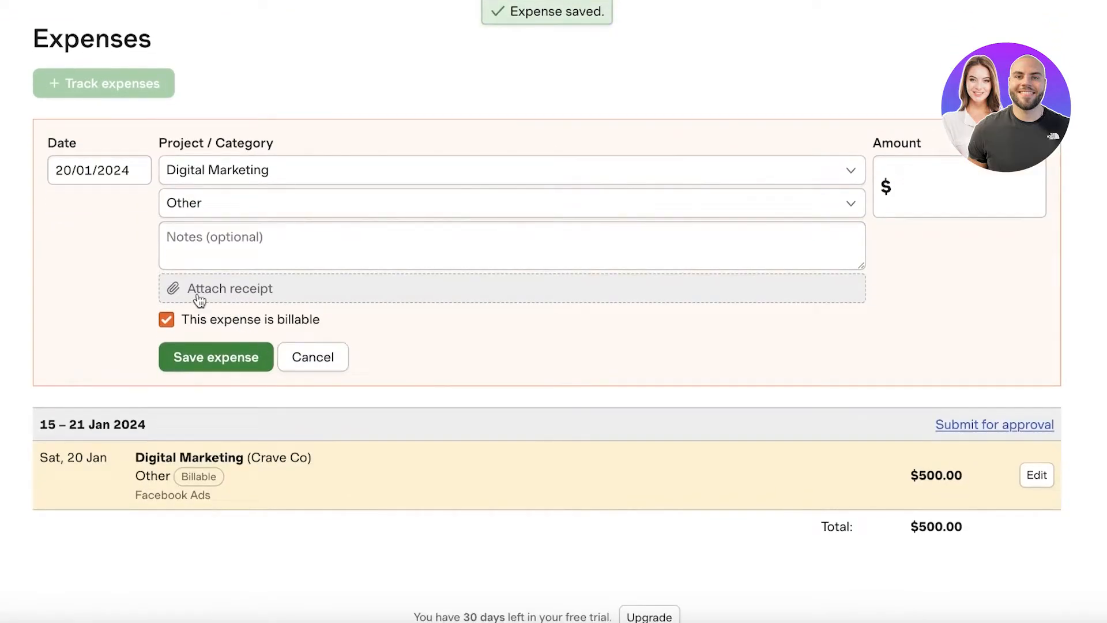
click(229, 200)
click(113, 222)
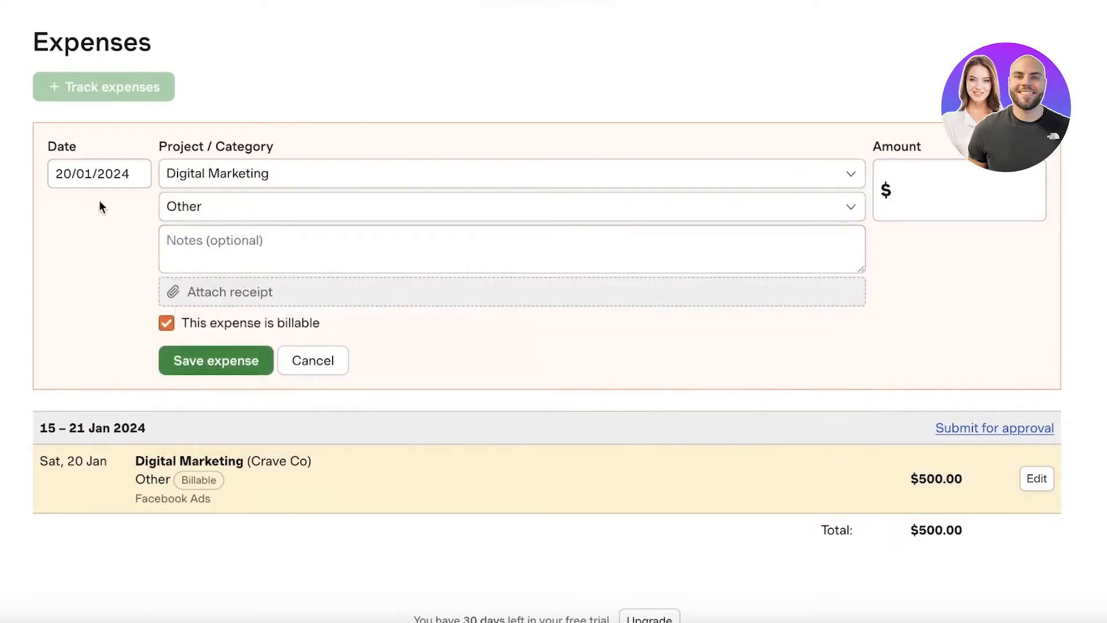
click(72, 174)
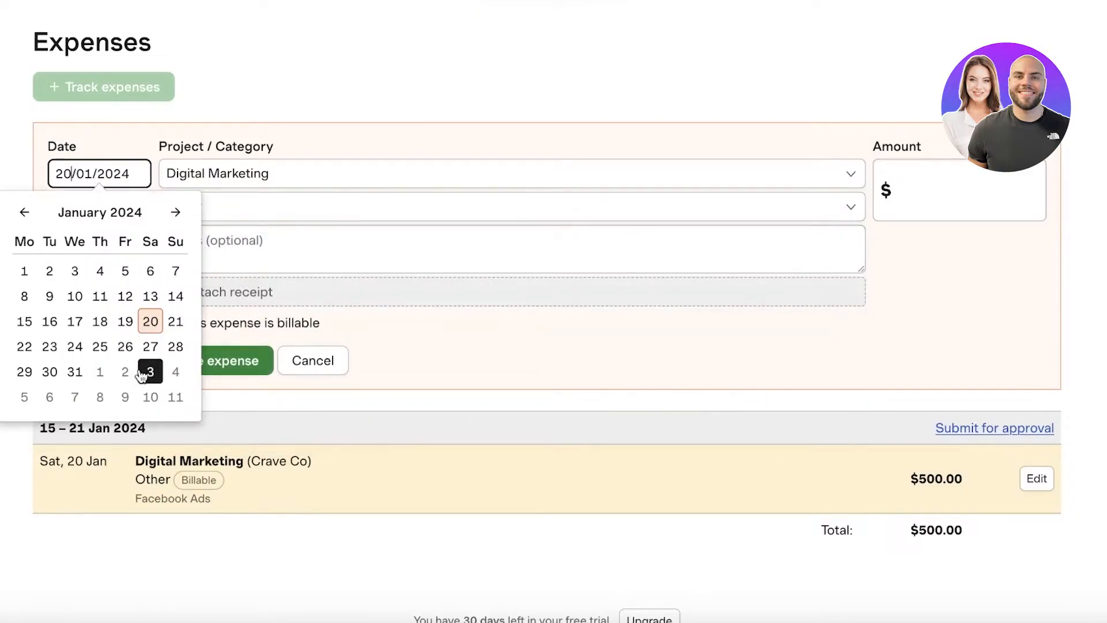
click(175, 212)
click(24, 212)
click(25, 271)
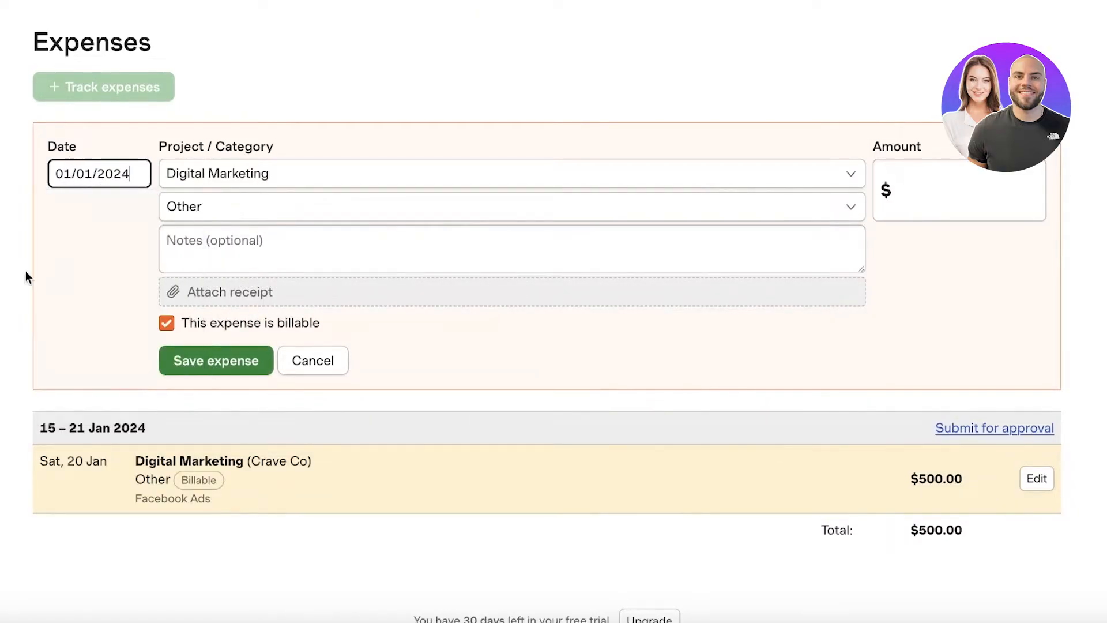
Add the note "Instagram Ads" to the expense, set the amount to $150, and save it.
click(245, 263)
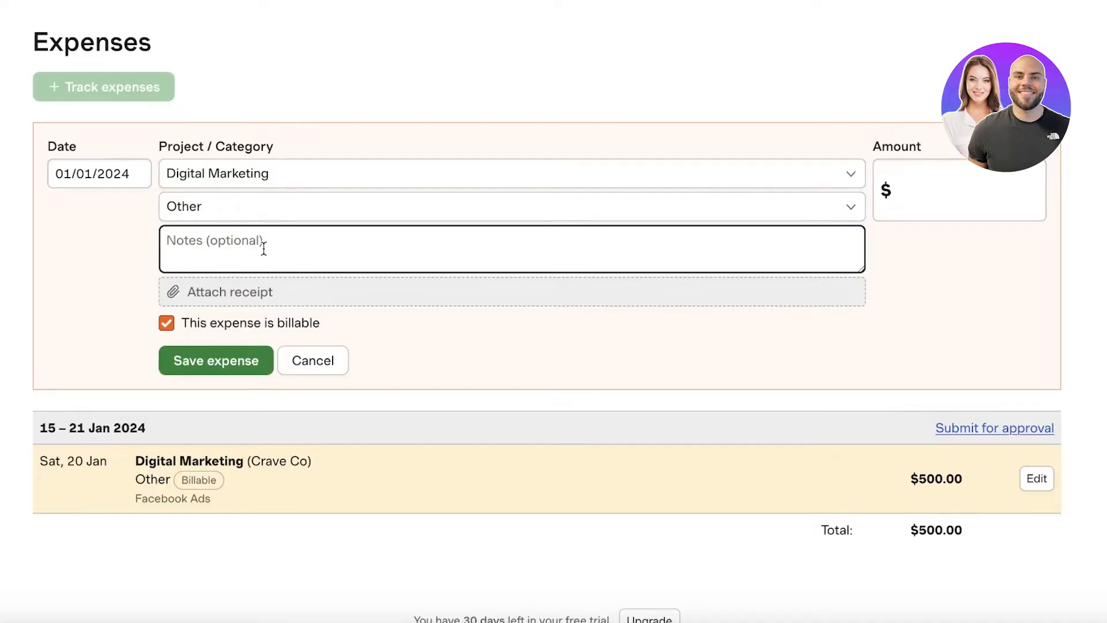
text(Instagram)
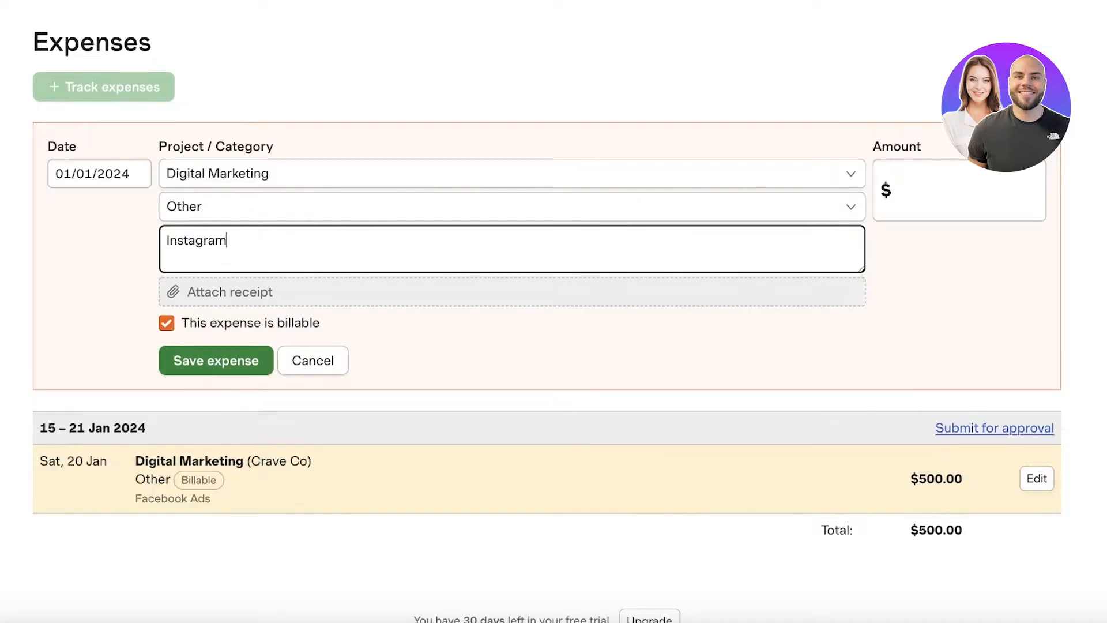
text( Ads)
click(971, 196)
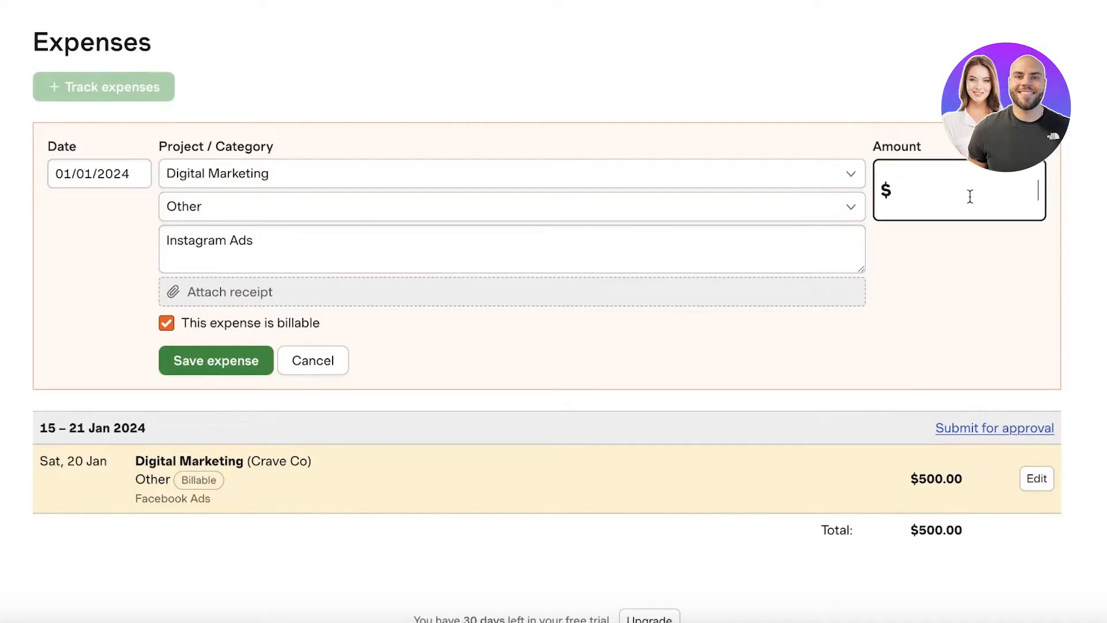
text(500)
key(BackSpace)
key(BackSpace)
key(BackSpace)
text(523)
key(BackSpace)
key(BackSpace)
key(BackSpace)
text(150)
click(268, 368)
scroll(427, 443, down, 4)
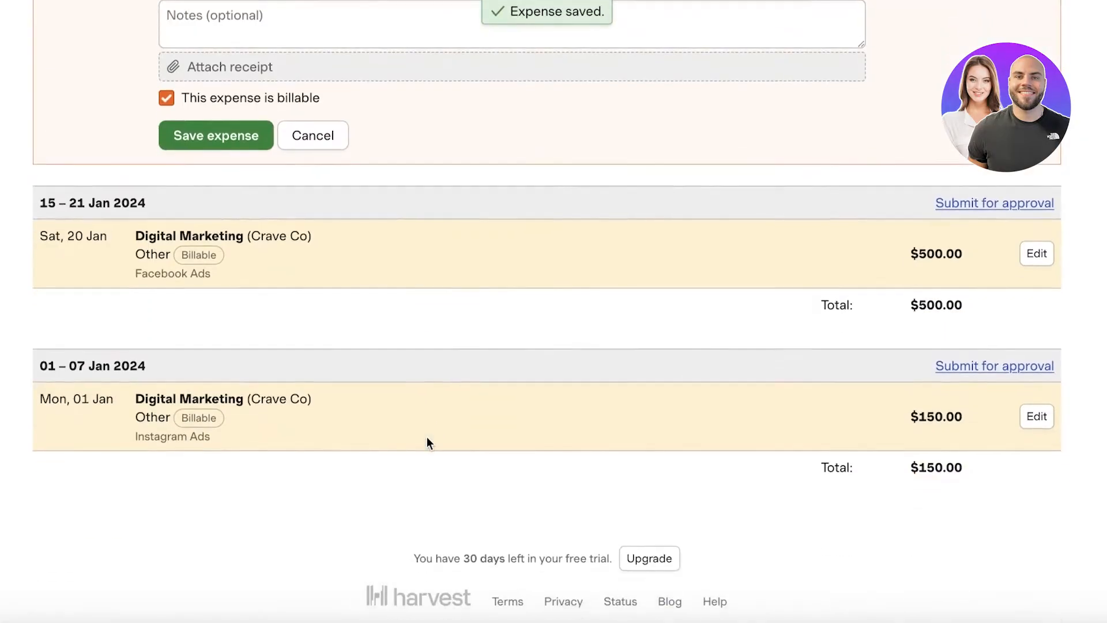
Review the time and expense details for 15–21 Jan 2024 on the approval submission page, and cancel without submitting.
scroll(427, 437, up, 5)
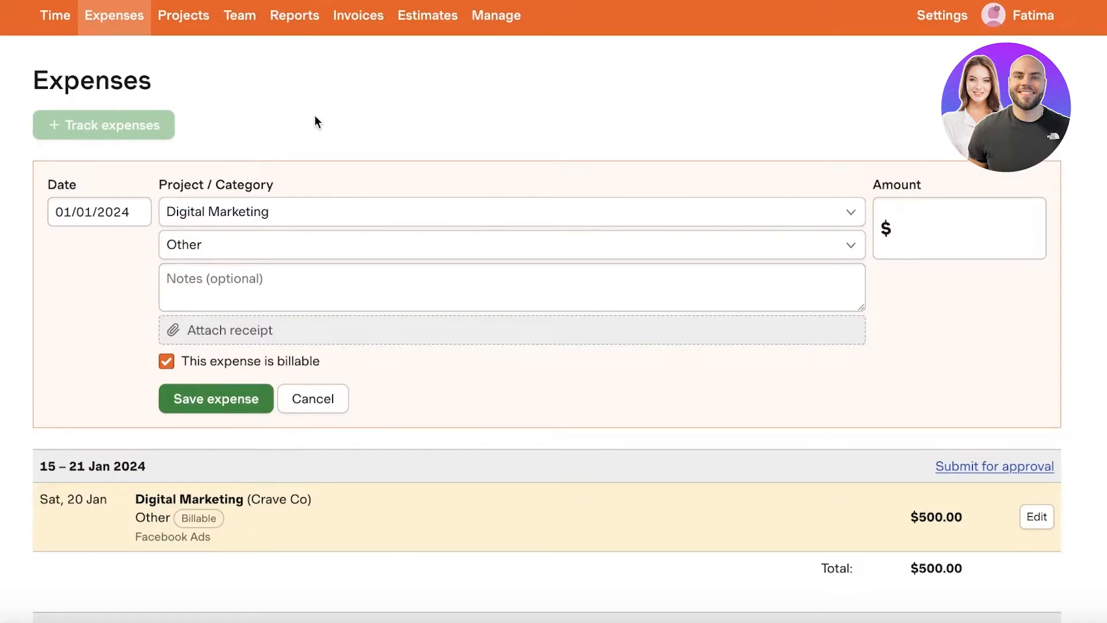
click(988, 473)
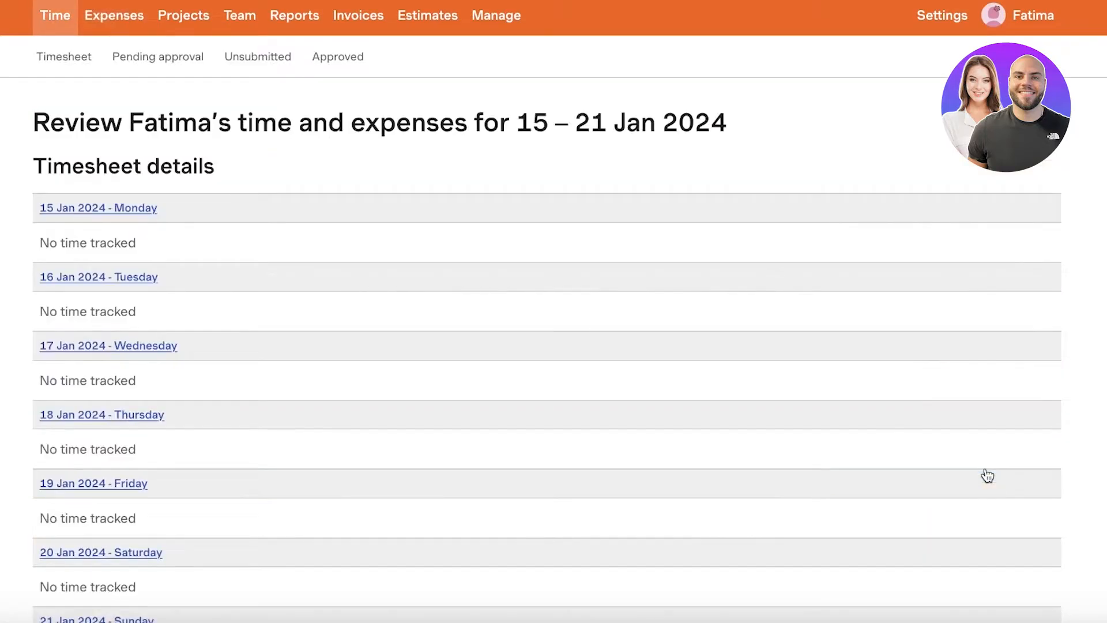
scroll(988, 476, down, 8)
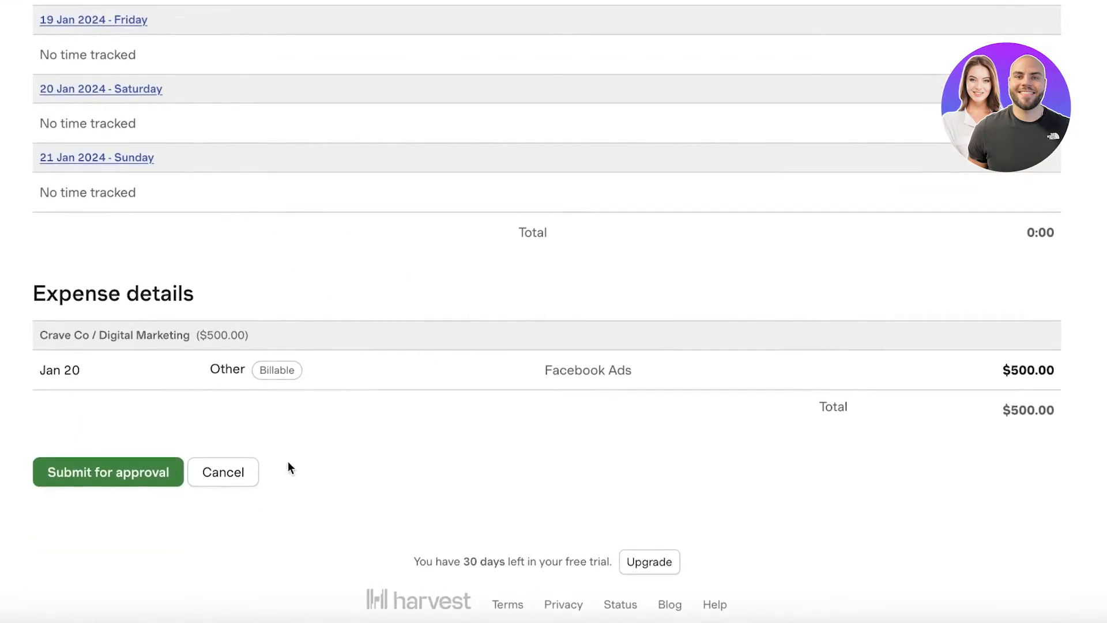
click(242, 471)
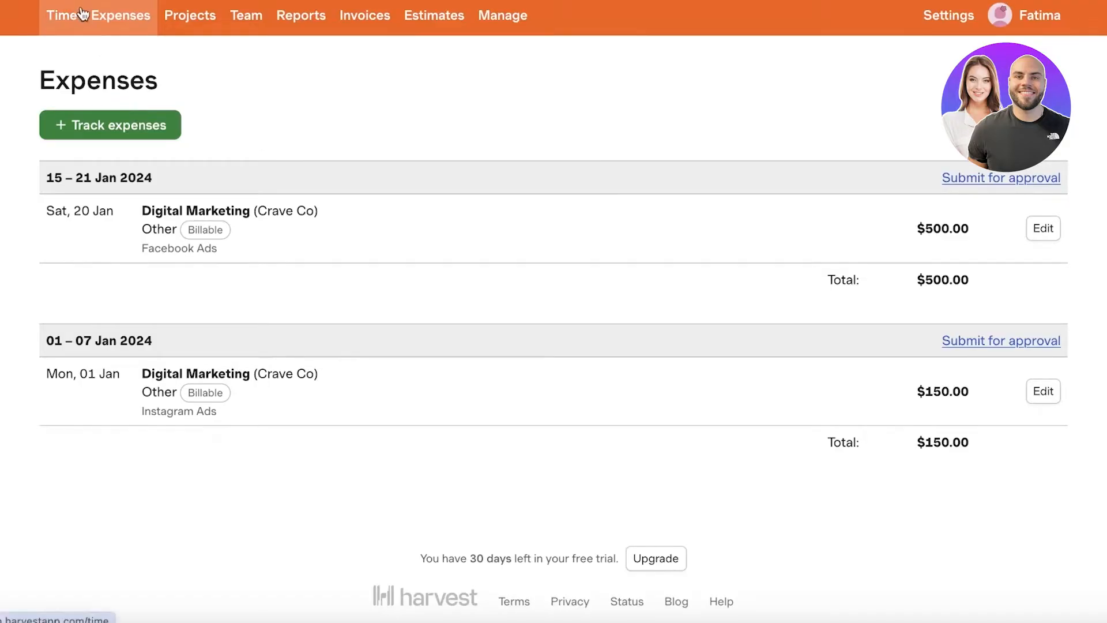
Start a new time entry for Saturday, 20 Jan and check the tasks available for Digital Marketing, keeping Design.
click(45, 20)
click(73, 176)
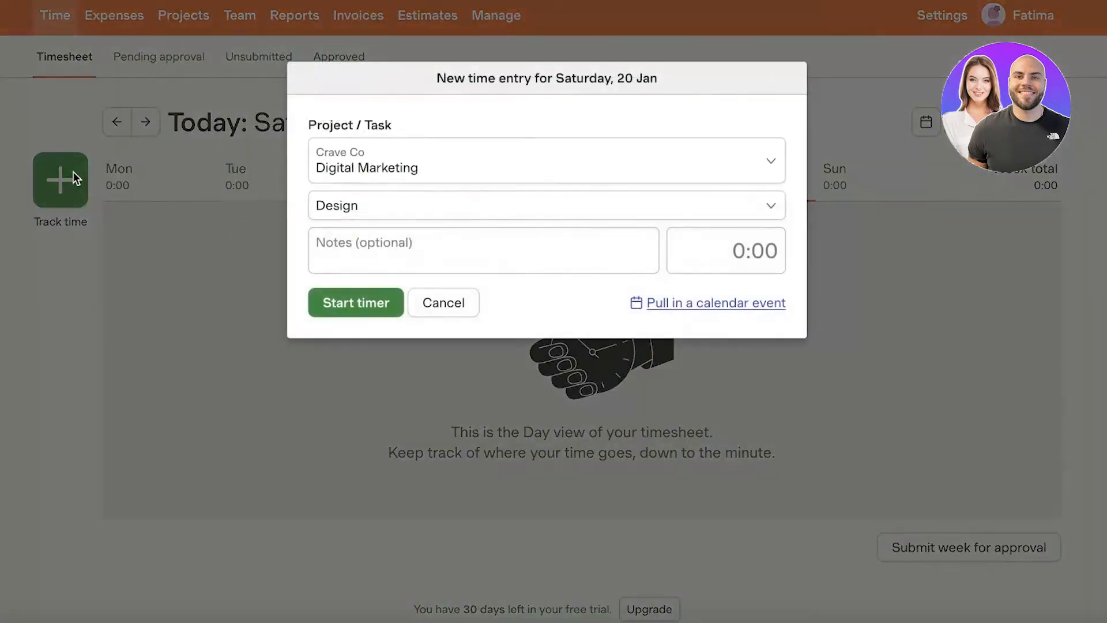
click(466, 204)
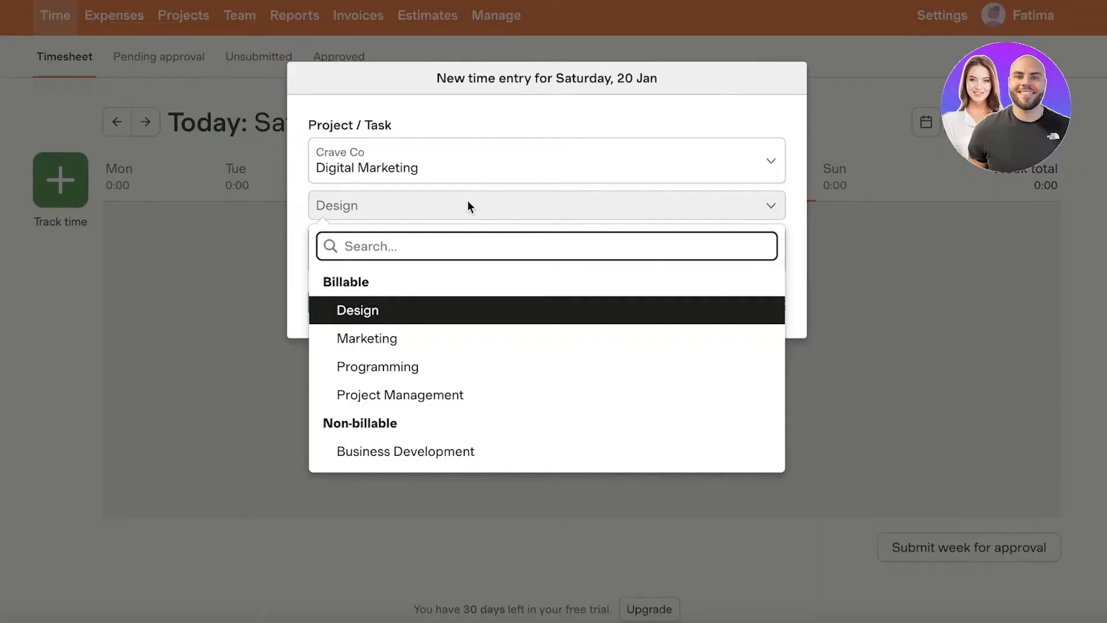
click(903, 279)
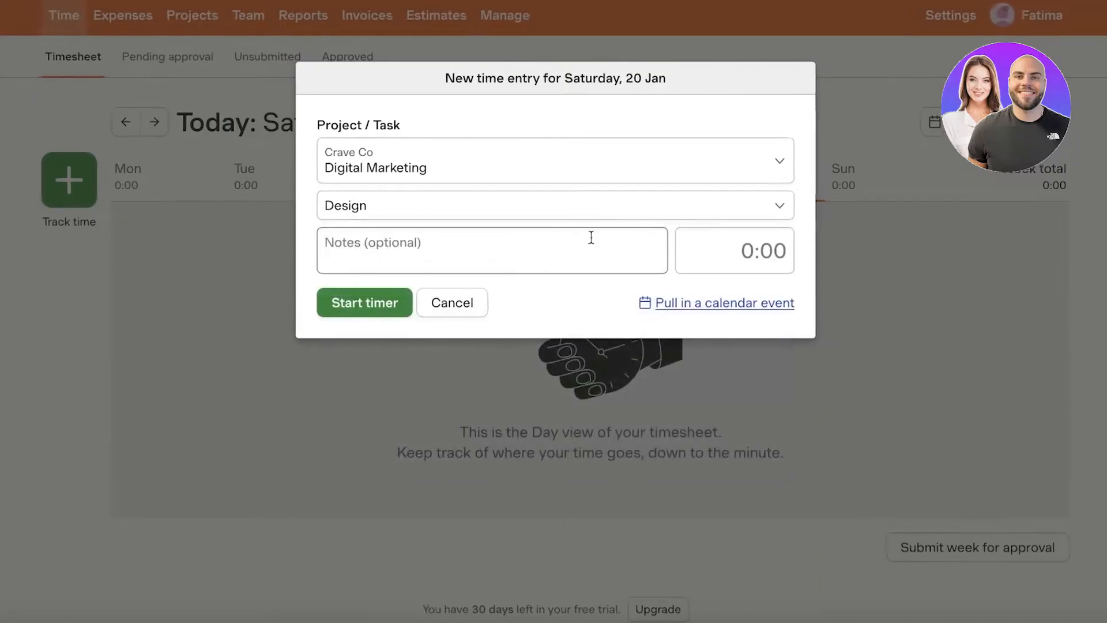
Connect Google Calendar to the timesheet, allow Harvest access to the account, and return to the time entry's notes.
click(756, 303)
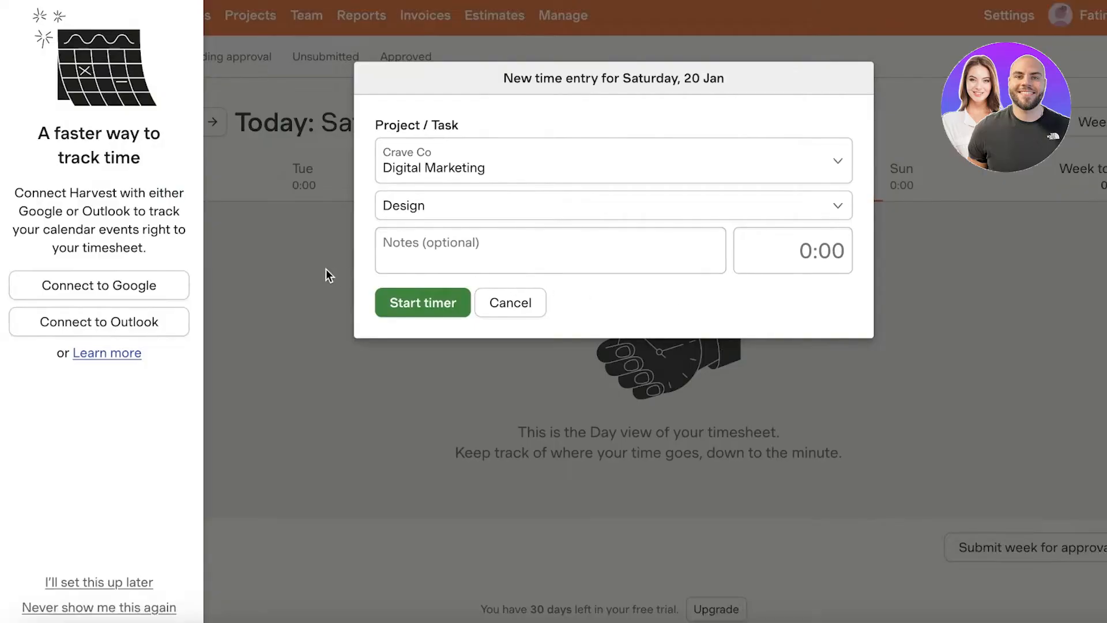
click(106, 288)
click(656, 301)
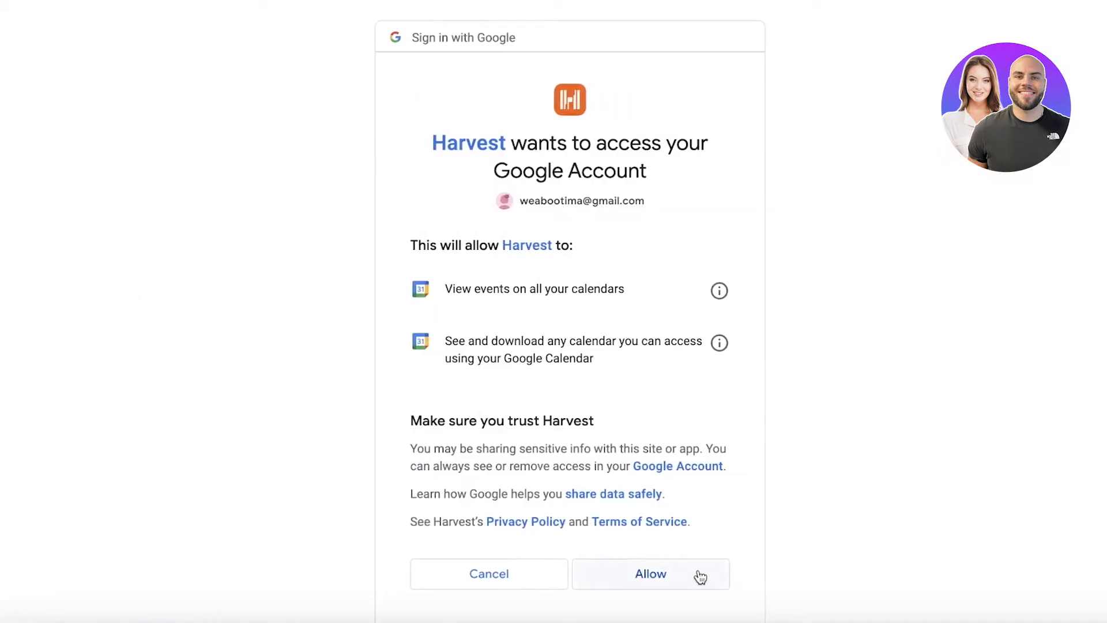
click(700, 577)
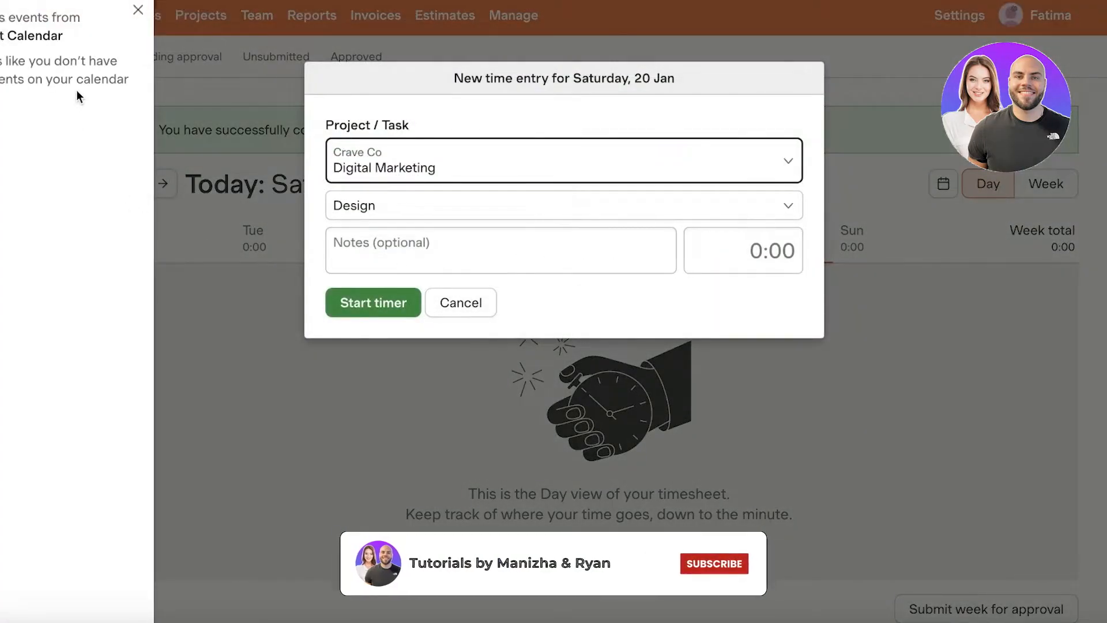
click(137, 10)
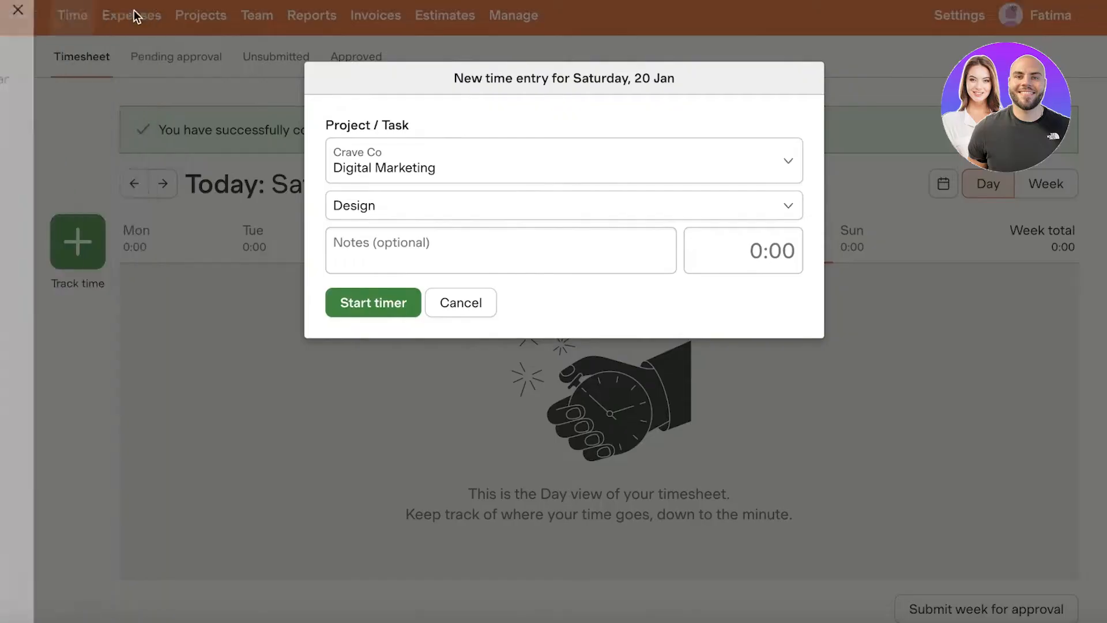
click(522, 242)
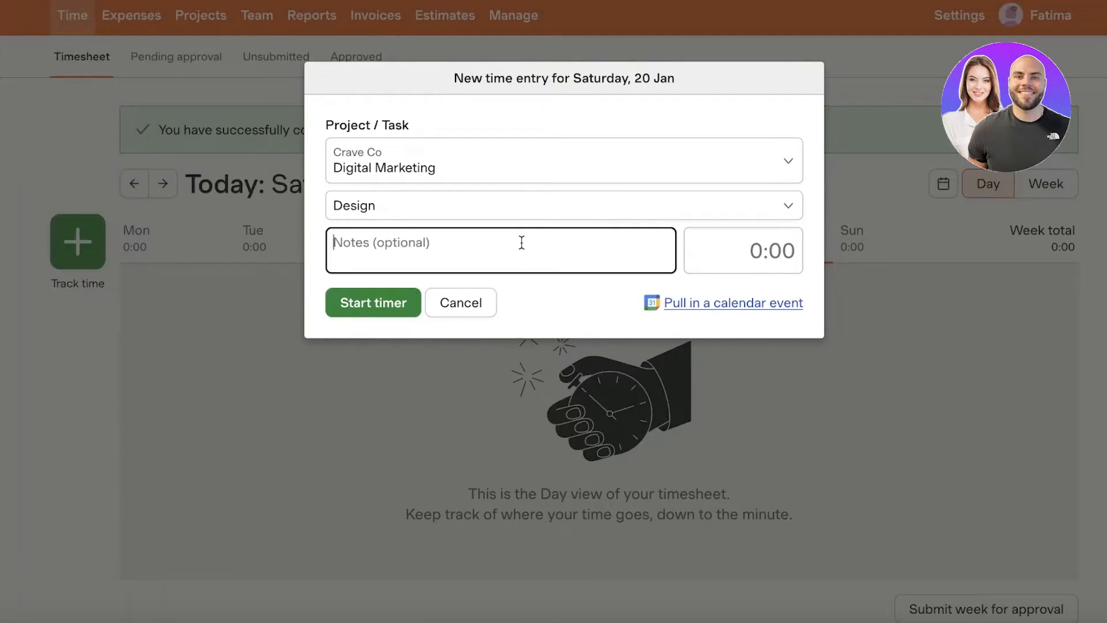
Change the time entry's task to Marketing, leave the notes empty, and start the timer.
click(507, 208)
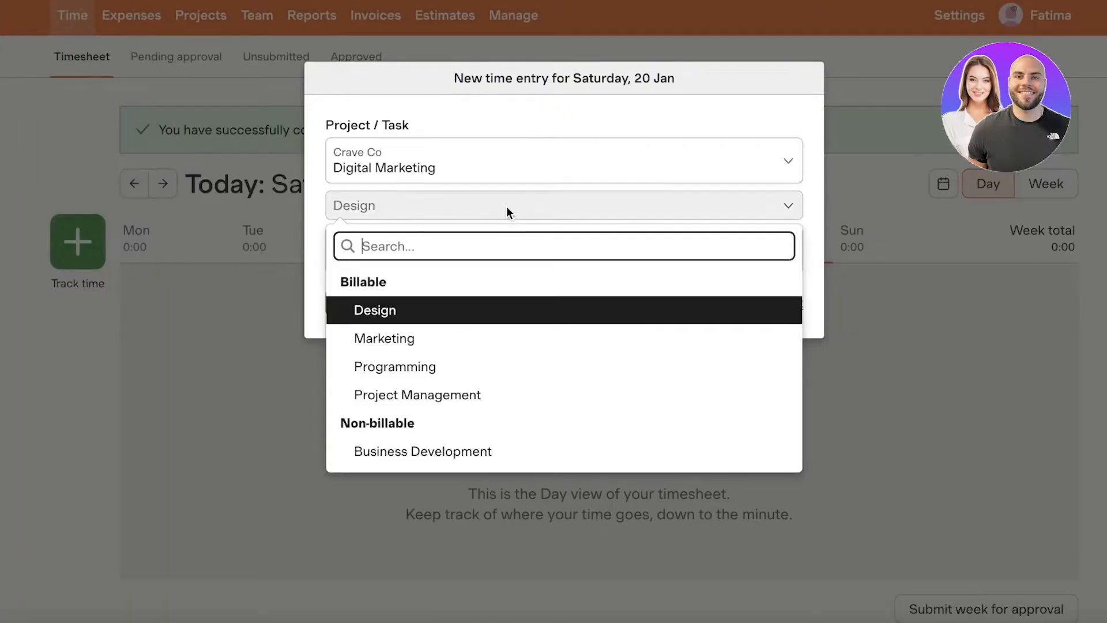
click(445, 338)
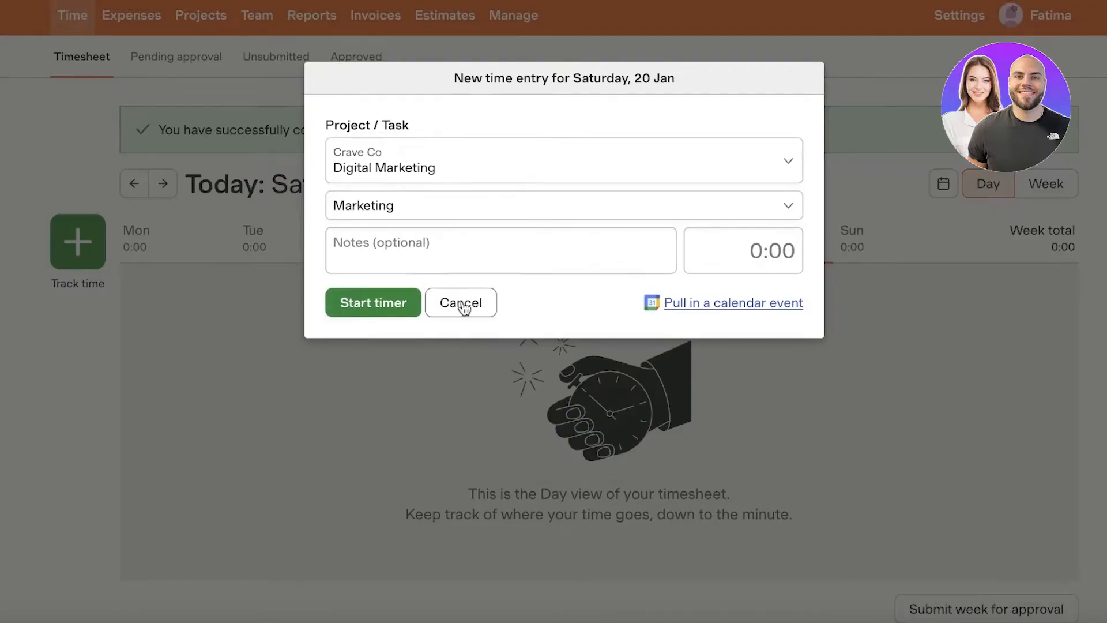
click(777, 262)
click(391, 249)
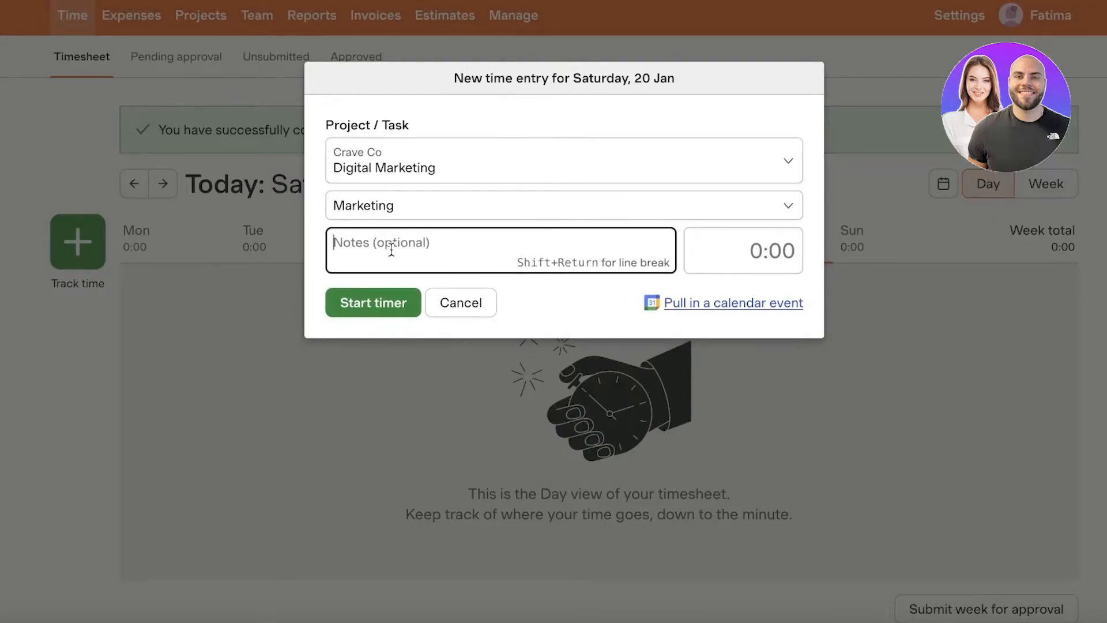
click(383, 296)
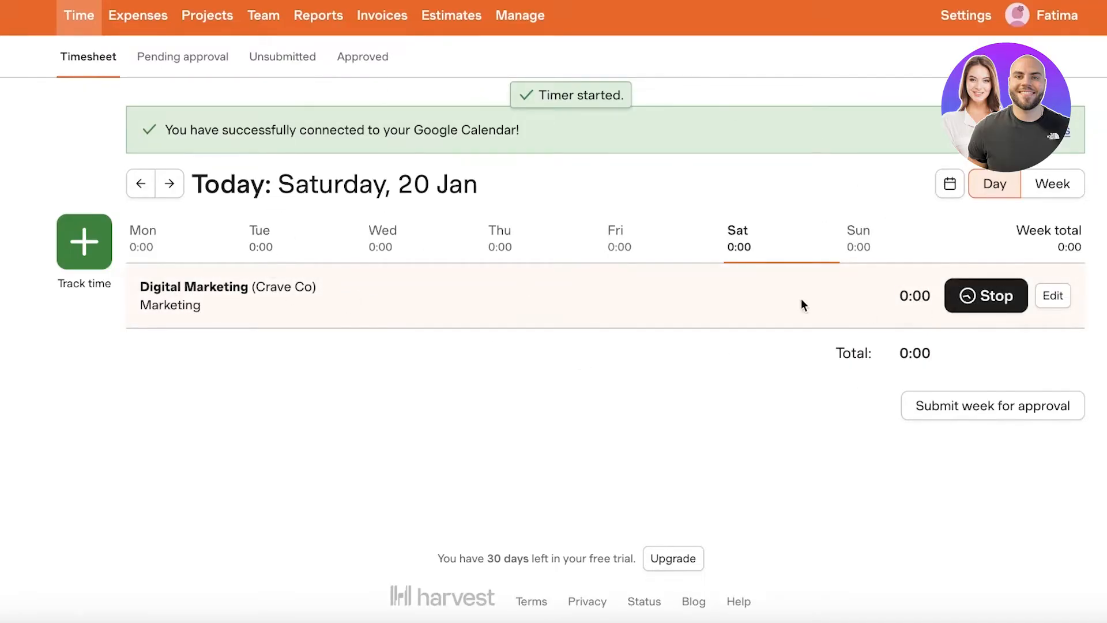
Stop the Digital Marketing timer, check the tracking recommendation for working on the go, and close it.
click(977, 303)
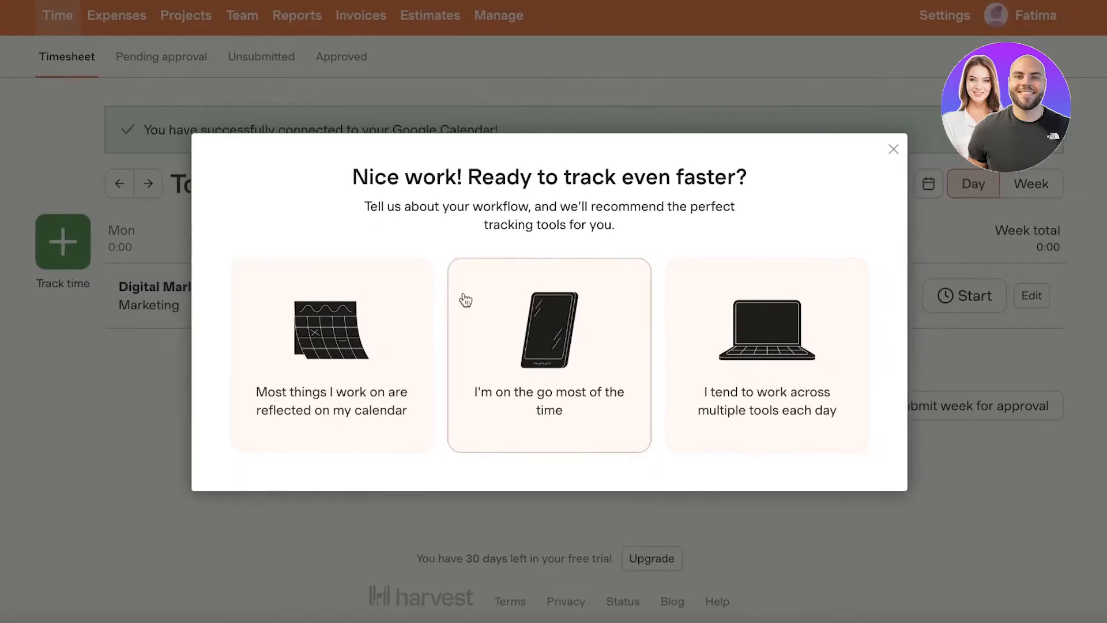
click(563, 314)
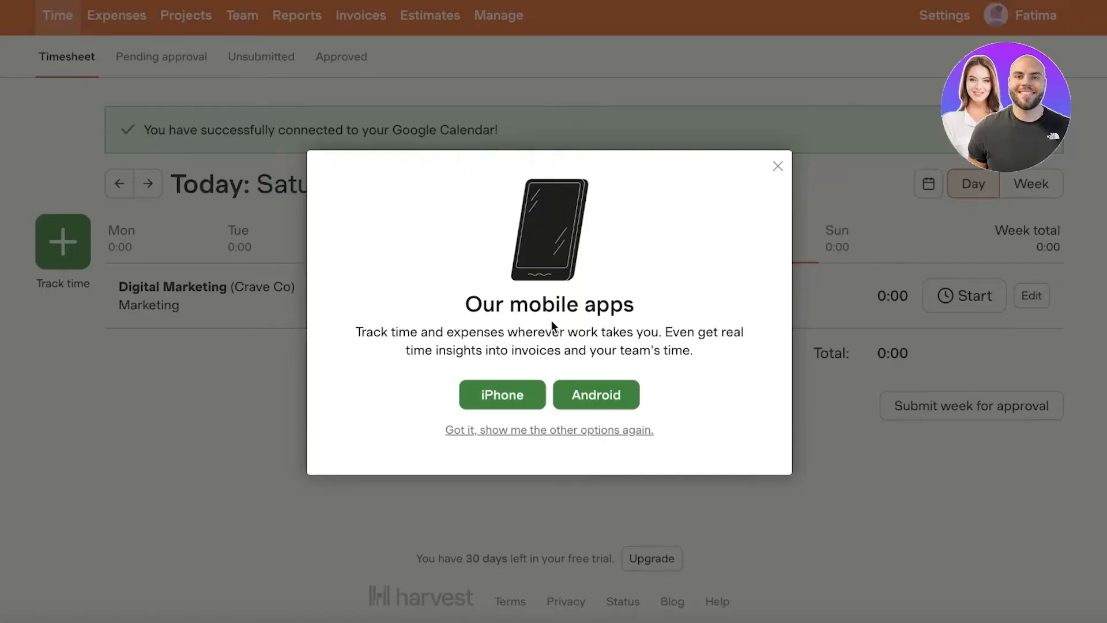
click(782, 165)
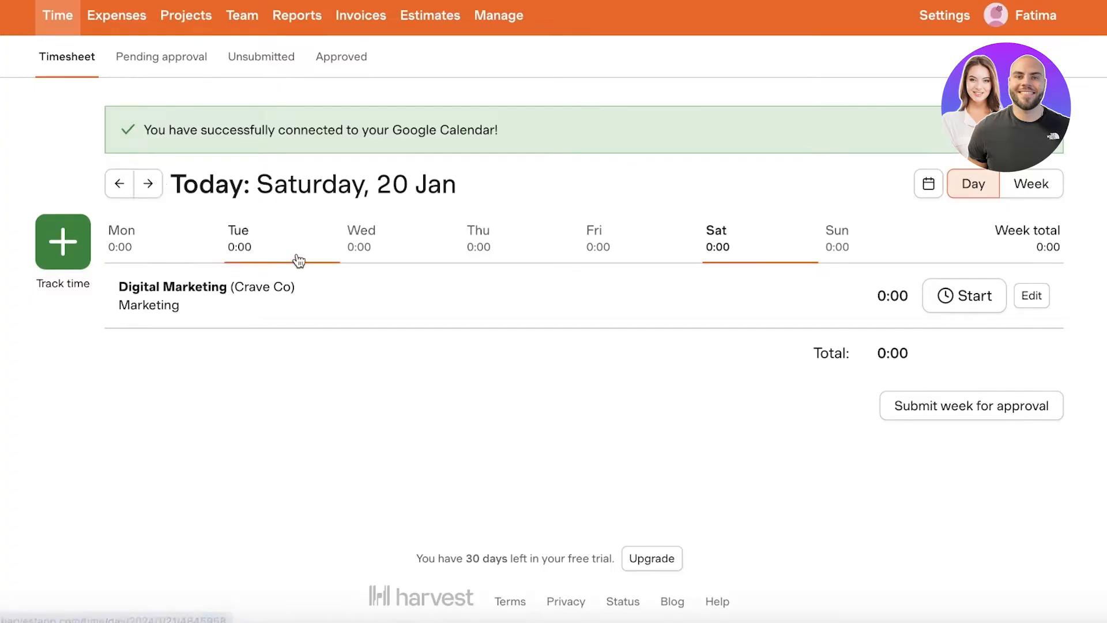
Submit the week's timesheet for approval and review the time and expense details for 15–21 Jan 2024.
click(1001, 411)
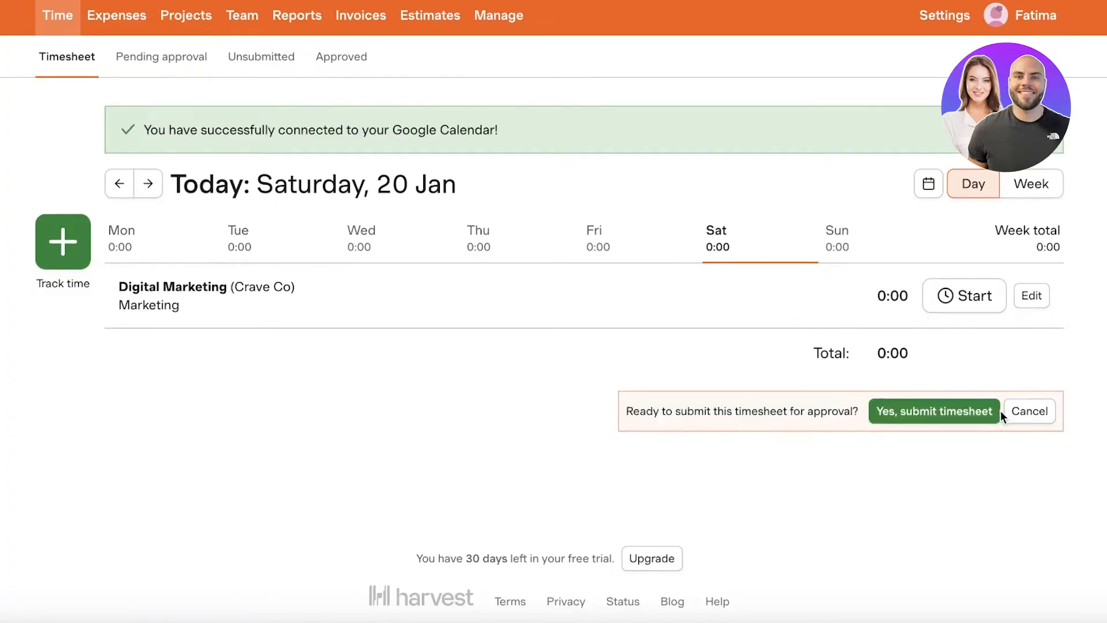
click(922, 412)
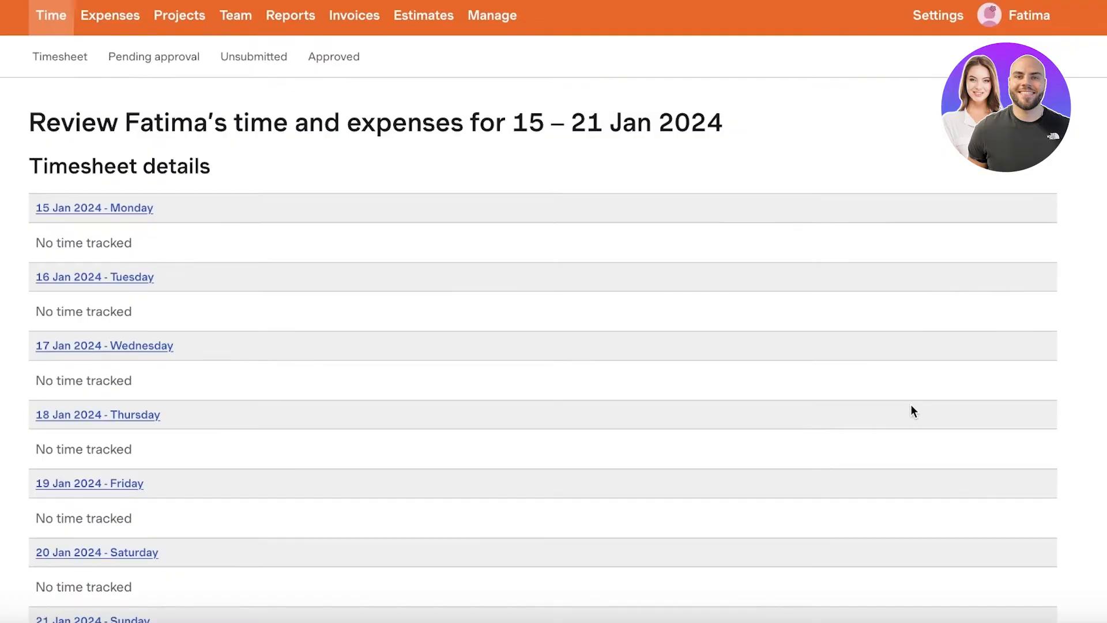
scroll(905, 400, down, 8)
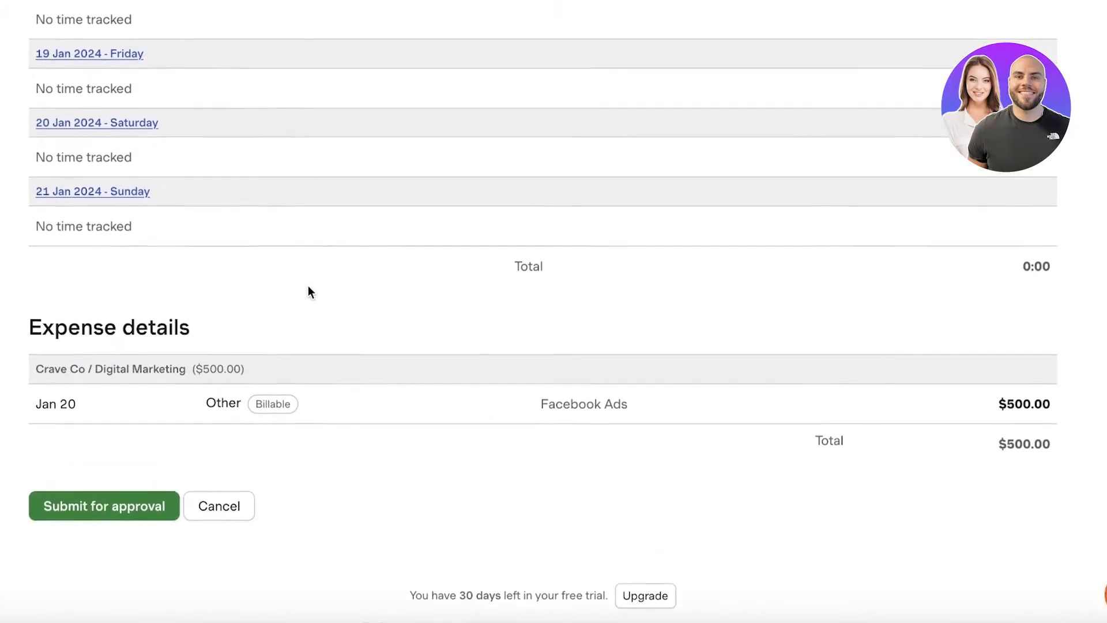
scroll(308, 285, up, 7)
scroll(308, 286, up, 1)
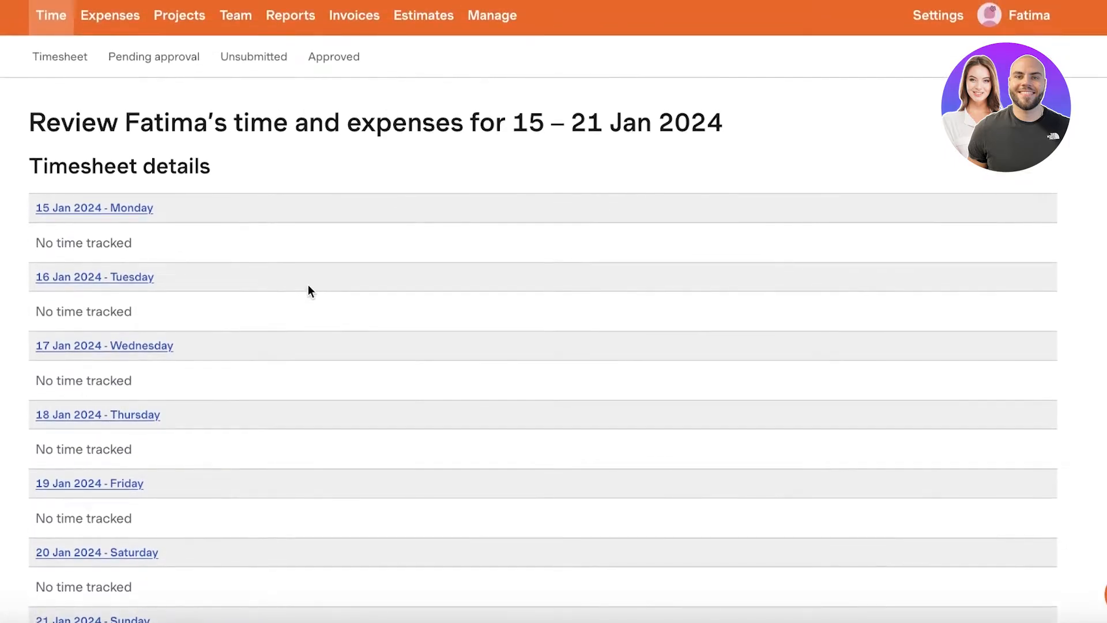
scroll(308, 285, down, 2)
scroll(307, 285, up, 2)
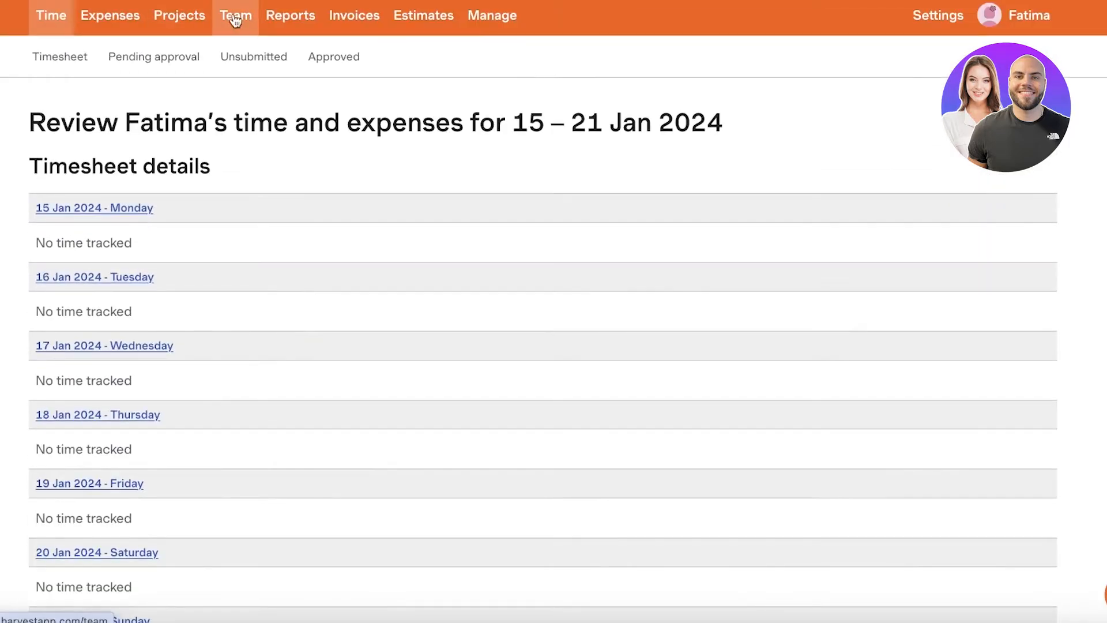
Open the Digital Marketing project and examine its progress, hours per week, budget, costs and task breakdown.
click(203, 14)
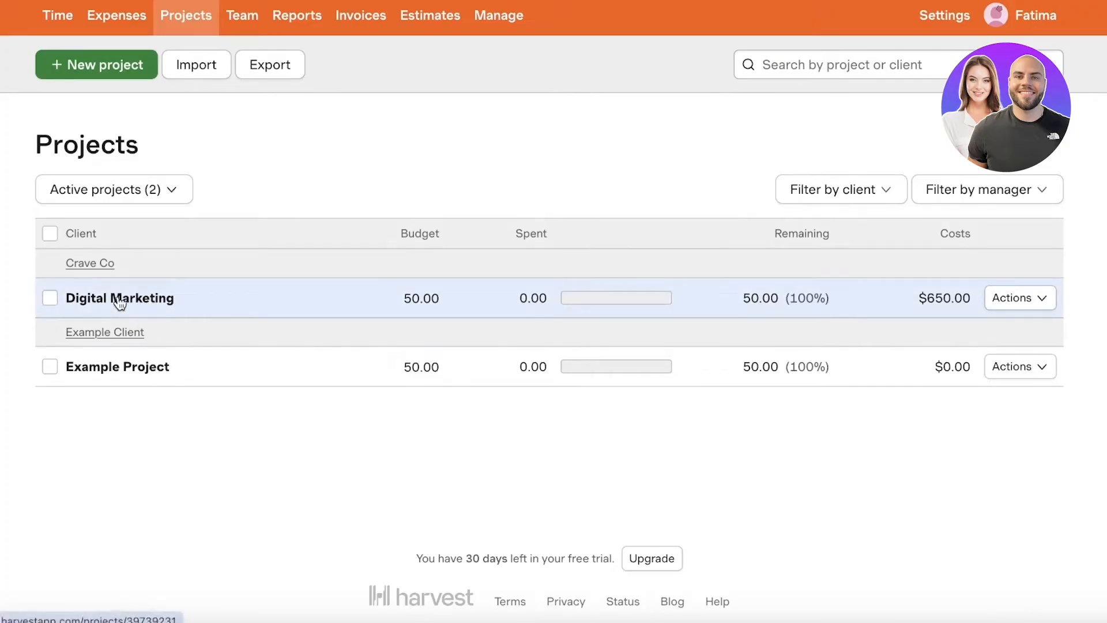
click(114, 294)
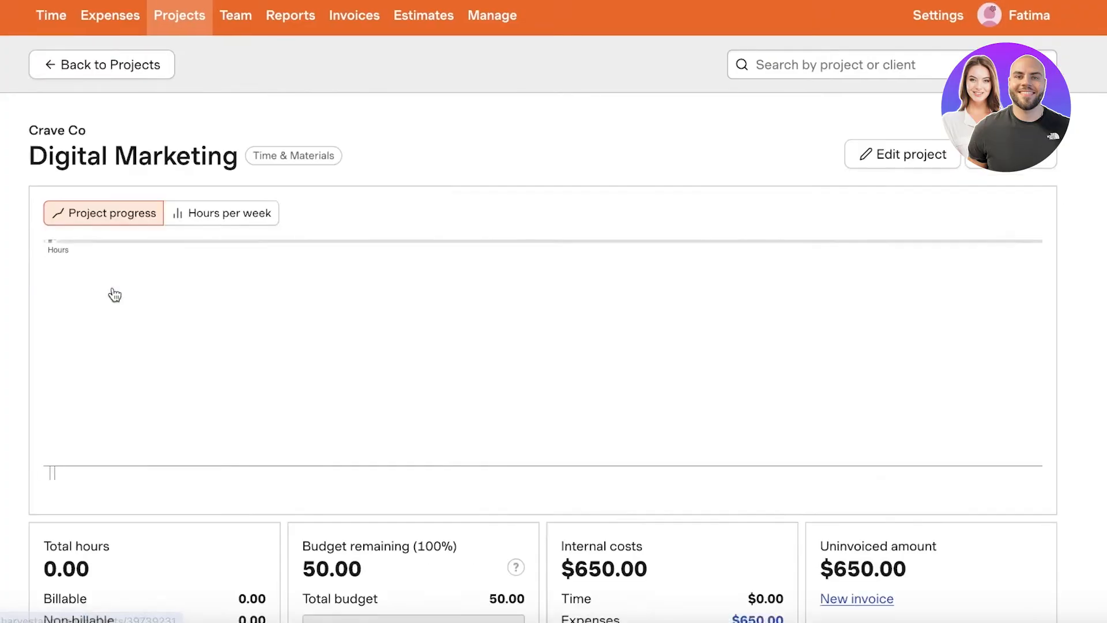
scroll(282, 248, down, 1)
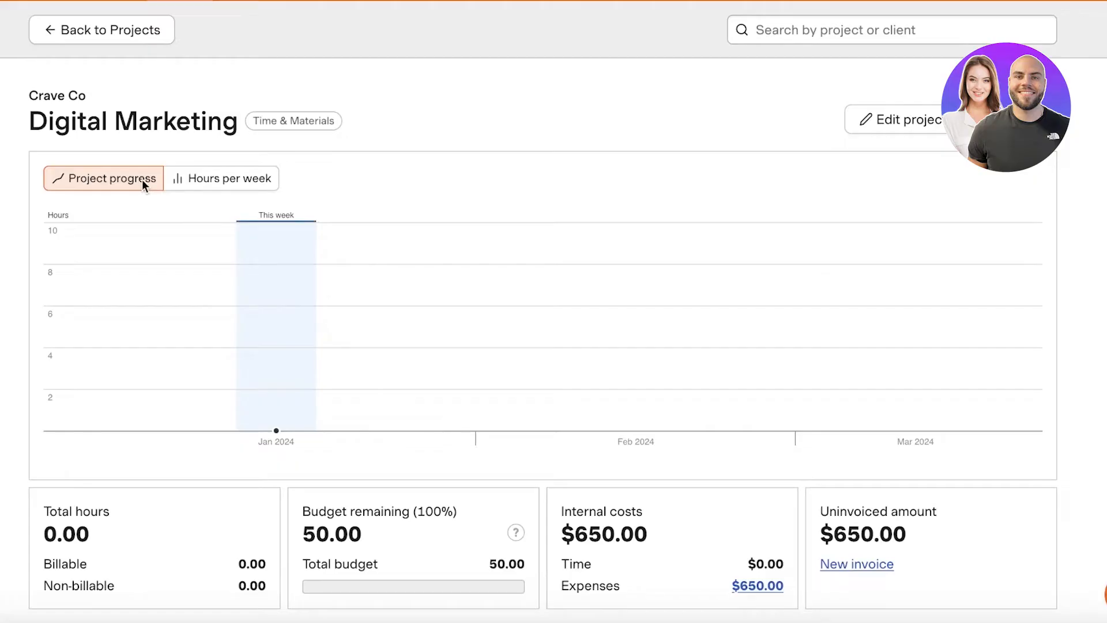
click(188, 178)
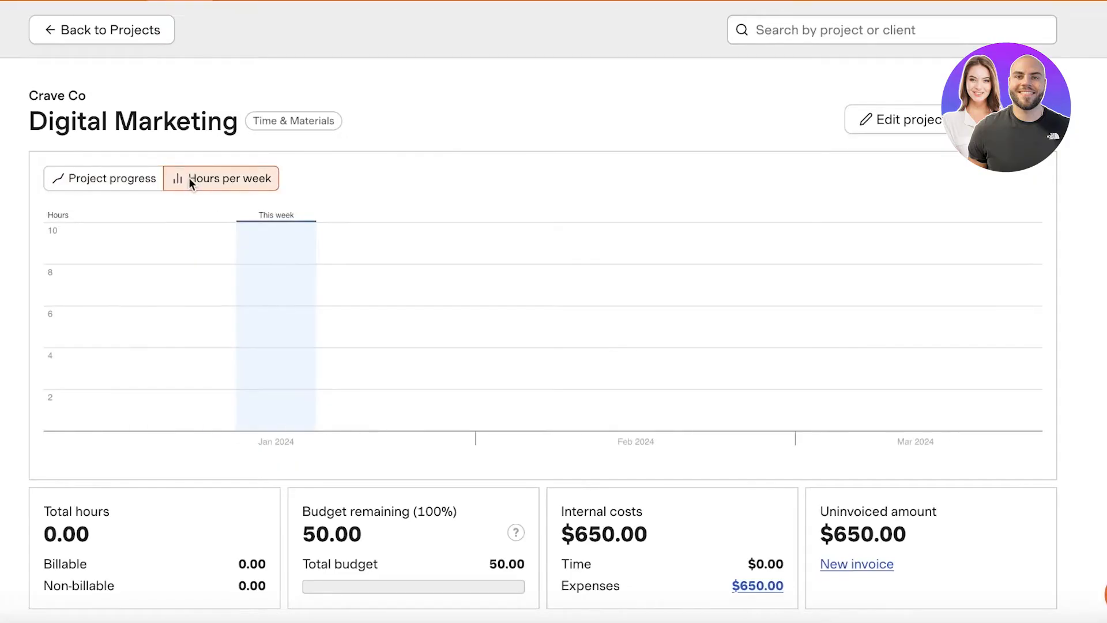
click(120, 184)
scroll(444, 398, down, 3)
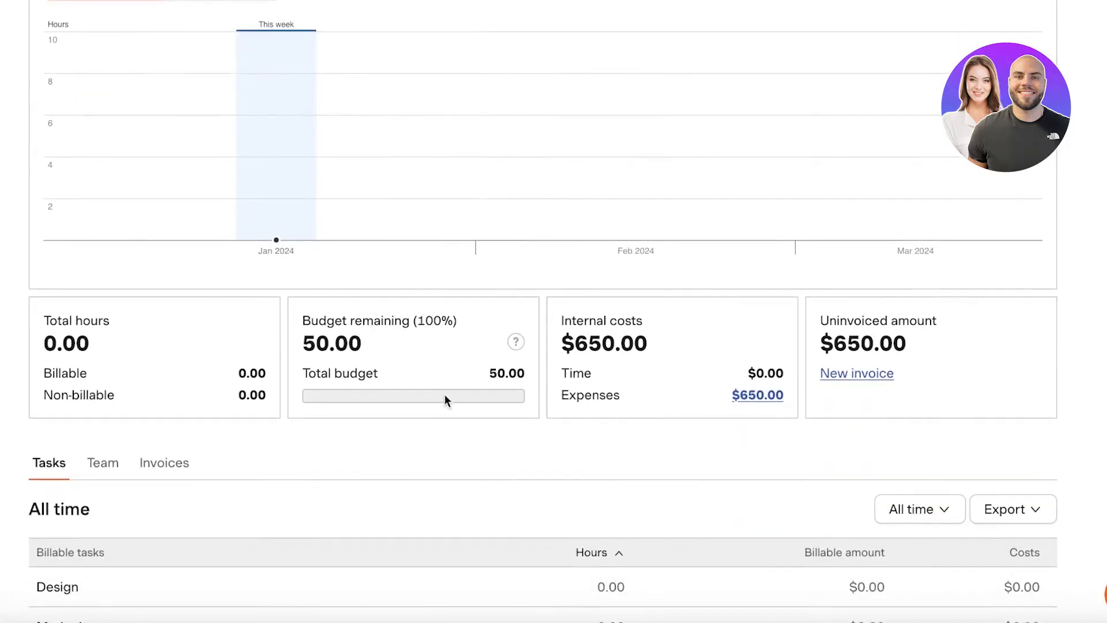
scroll(508, 345, down, 2)
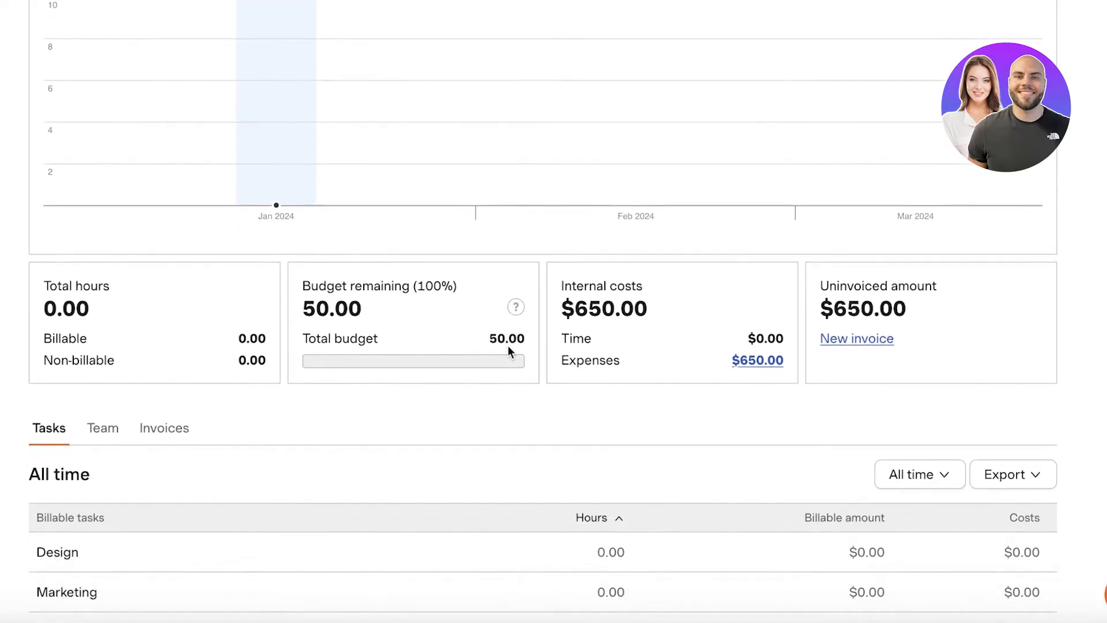
scroll(923, 367, down, 5)
scroll(969, 364, up, 10)
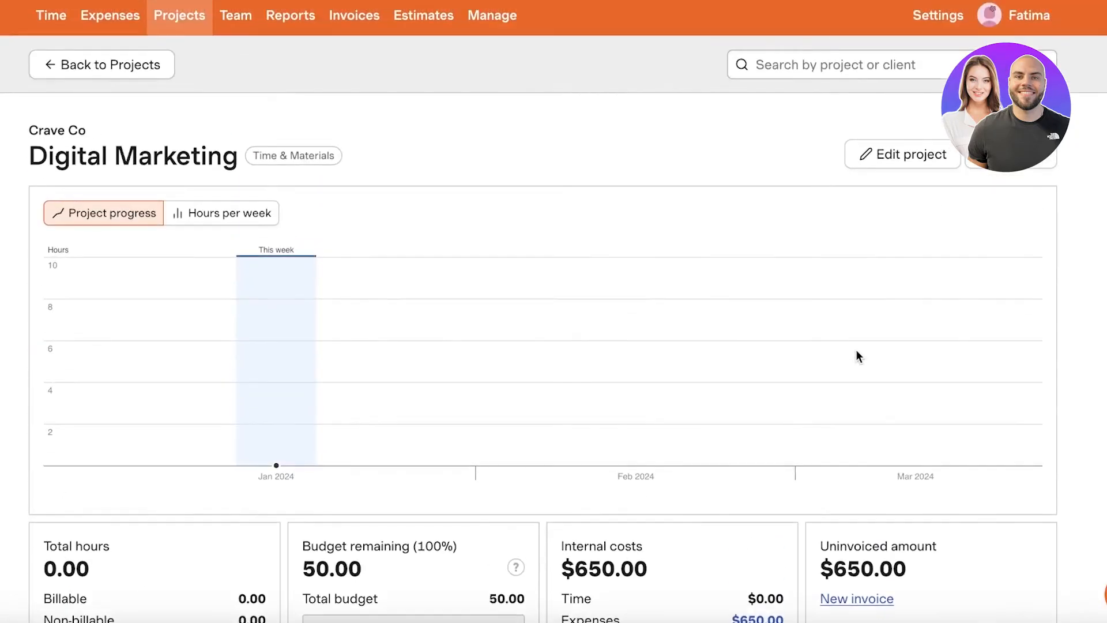
Edit the project to run from 01/01/2024 to 05/03/2024 and show its report only to Administrators and people who manage it.
click(931, 164)
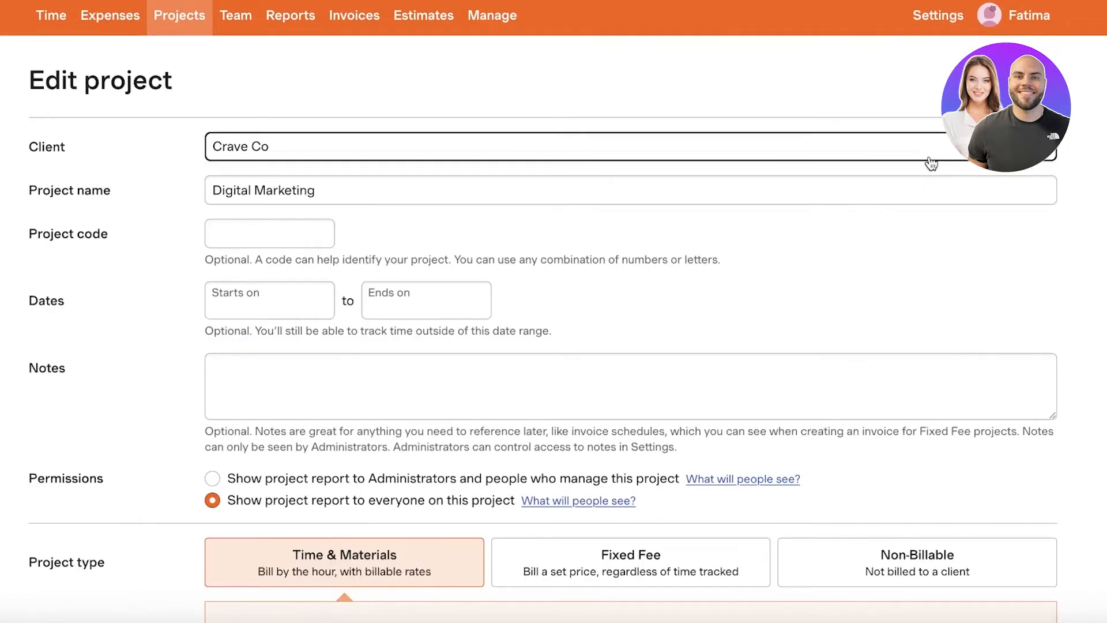
click(255, 226)
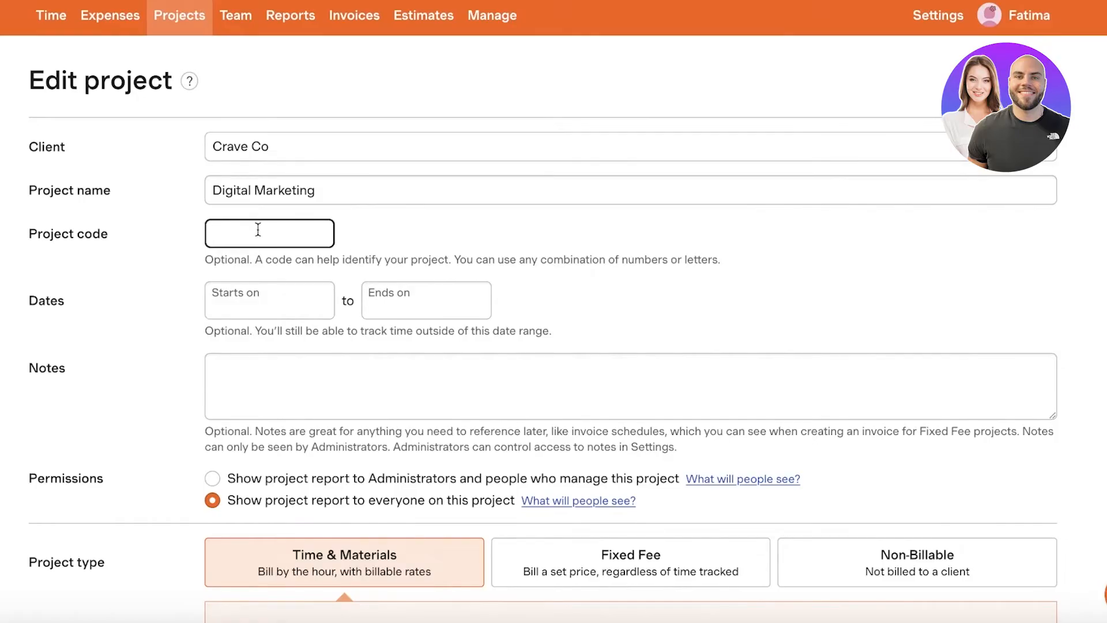
click(270, 291)
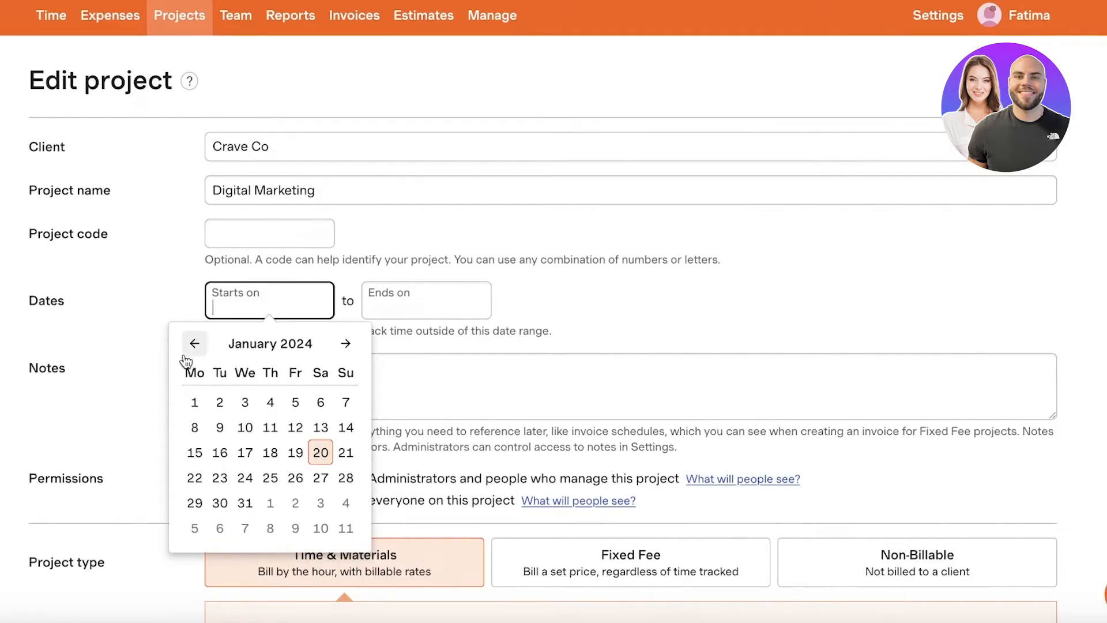
click(194, 402)
click(439, 308)
click(503, 346)
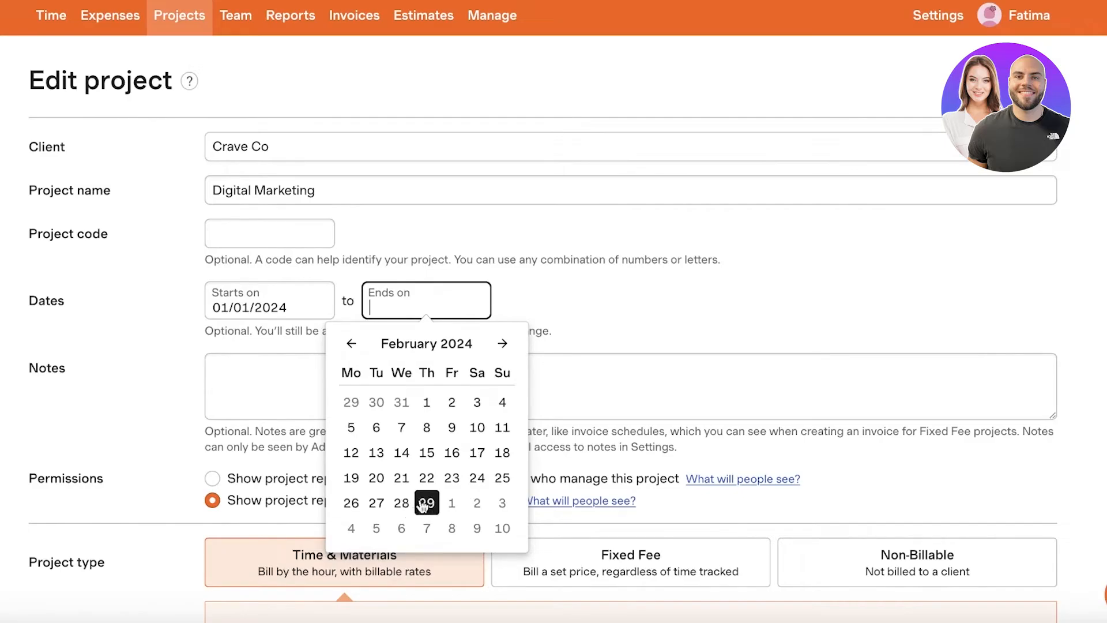
click(503, 343)
click(377, 428)
scroll(553, 387, down, 1)
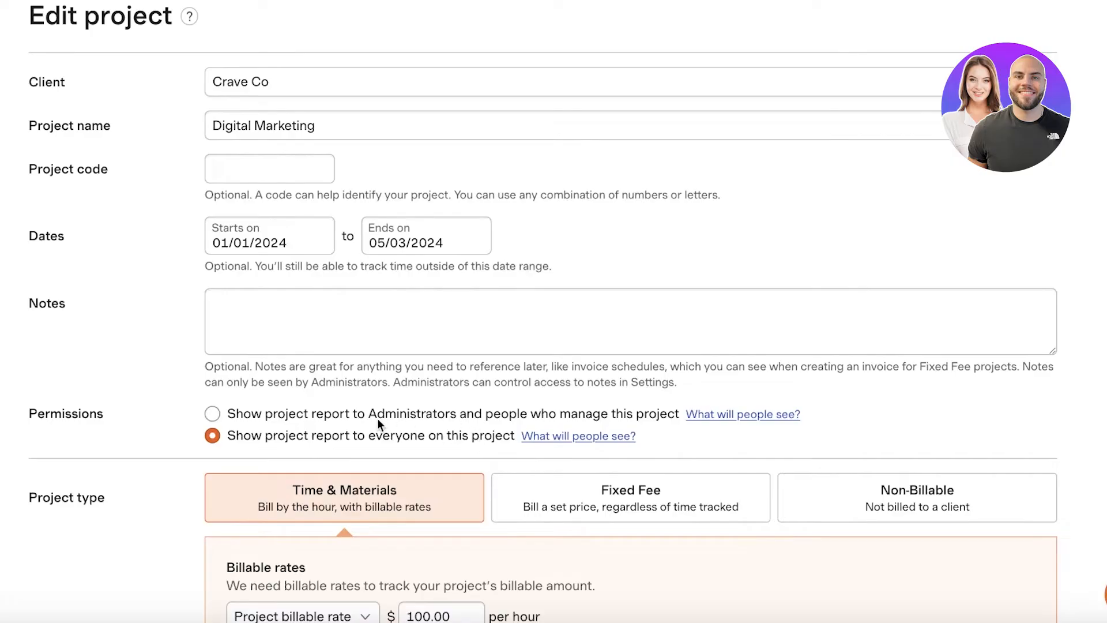
click(393, 417)
Compare the Fixed Fee and Non-Billable project types, and switch back to Time & Materials.
scroll(189, 410, down, 5)
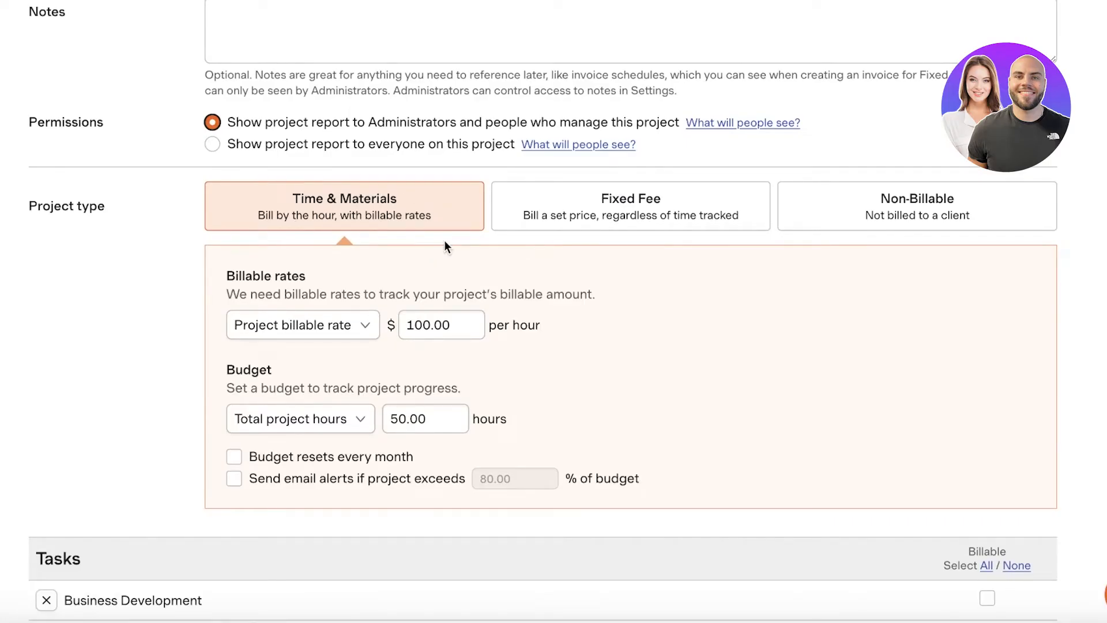
click(703, 228)
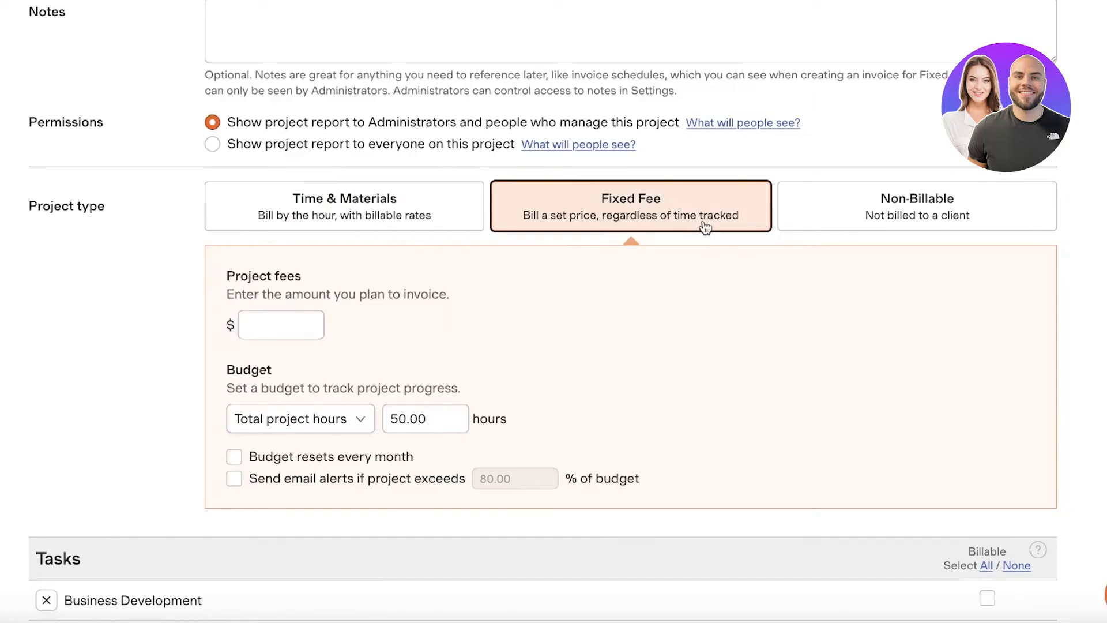
click(869, 209)
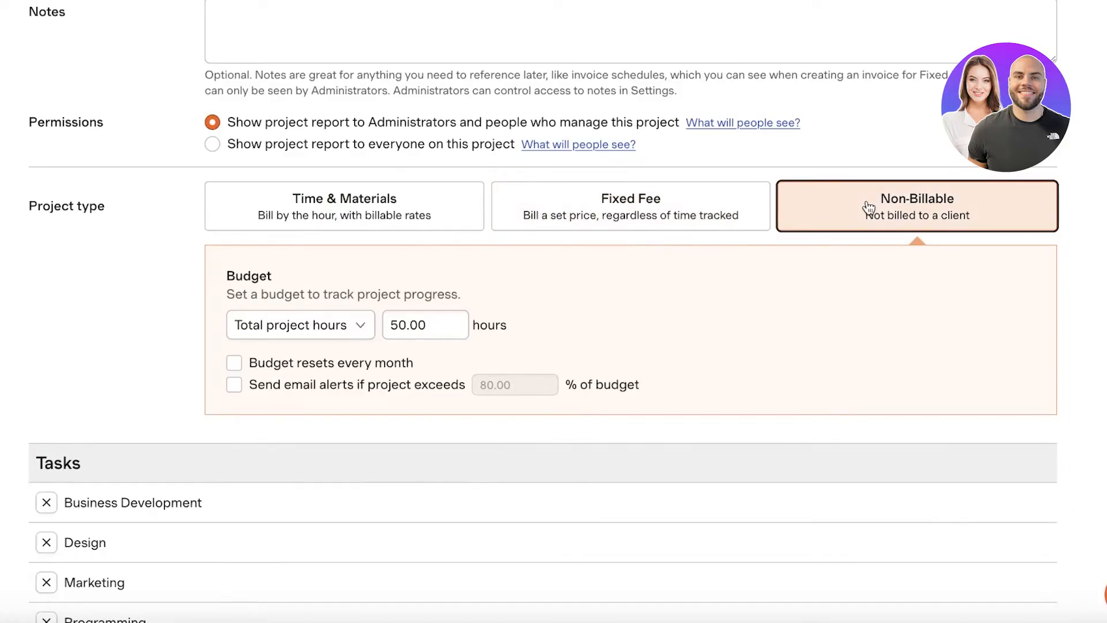
click(439, 233)
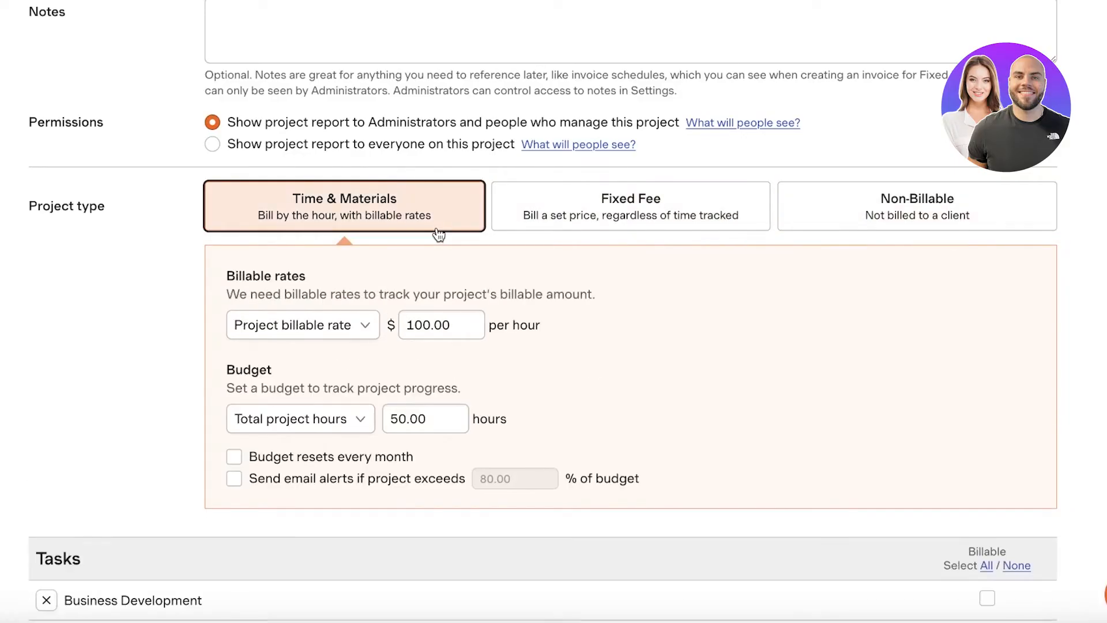
Try the person and task billable rate options, and switch back to the project billable rate.
click(283, 326)
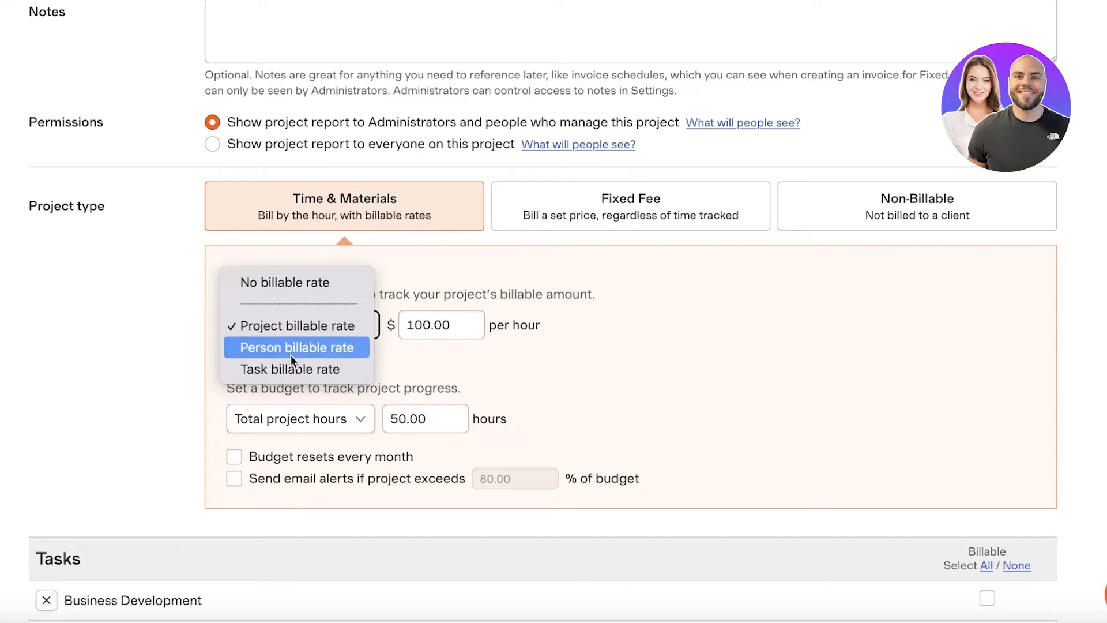
click(294, 349)
click(302, 328)
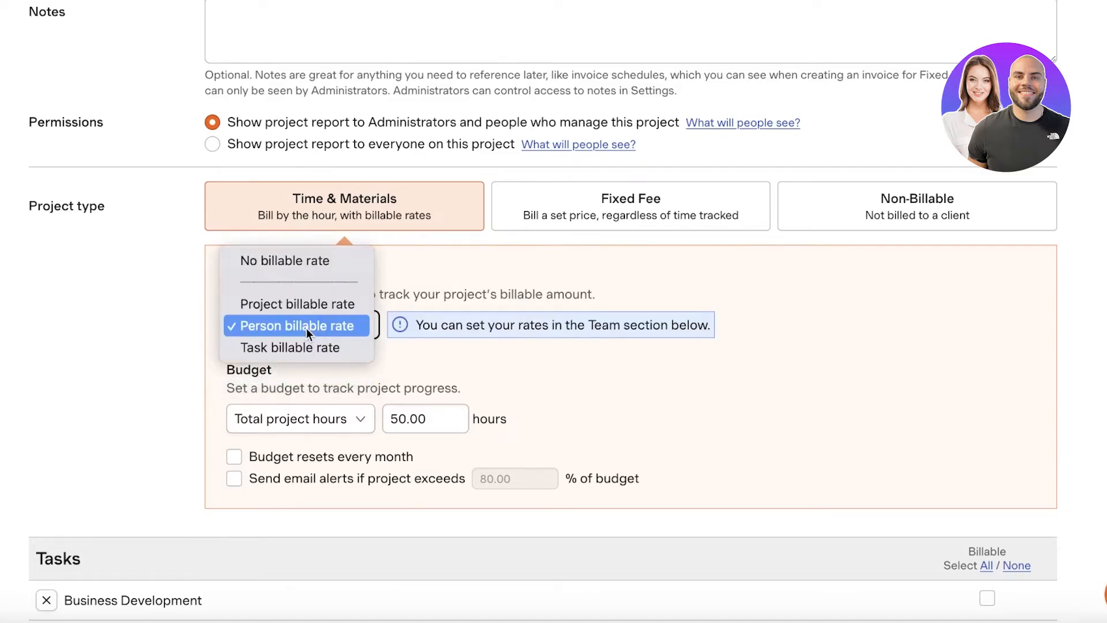
click(300, 351)
click(326, 327)
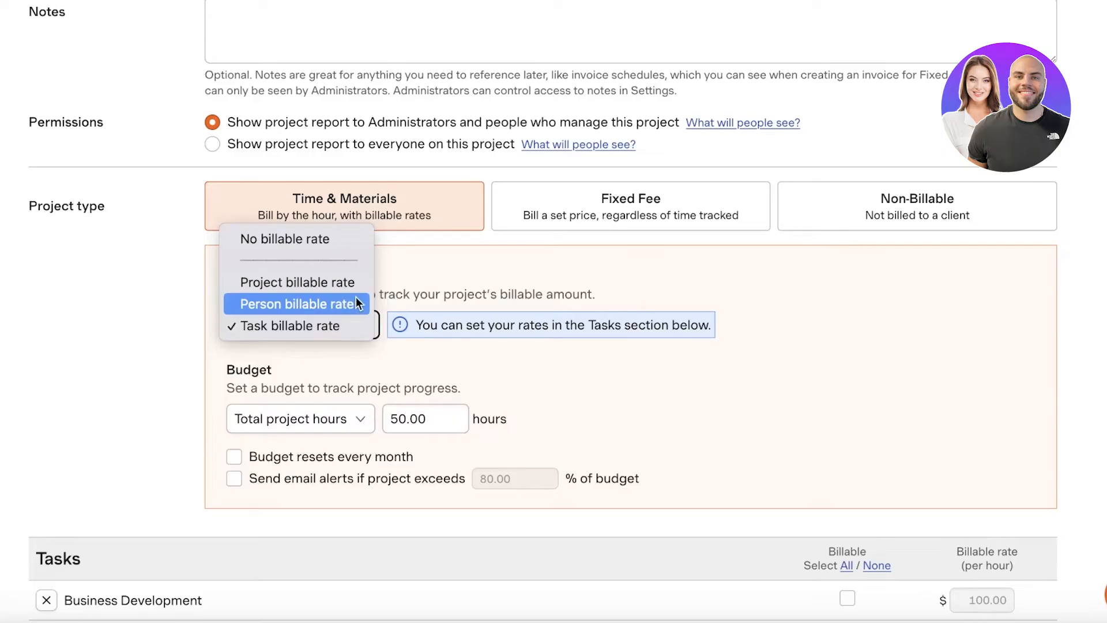
click(327, 305)
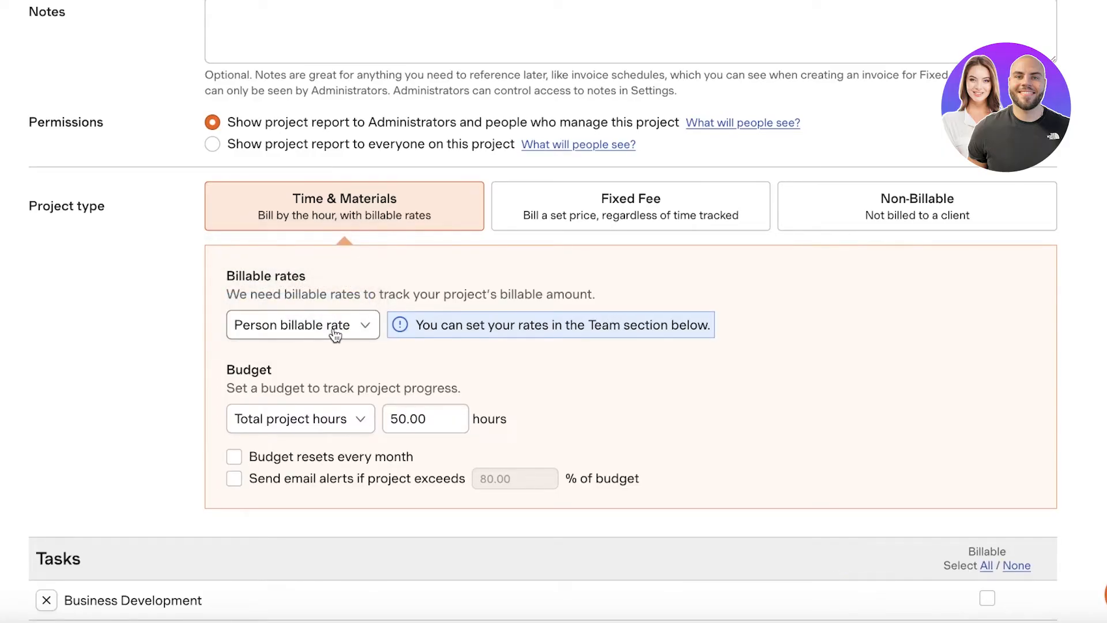
click(337, 329)
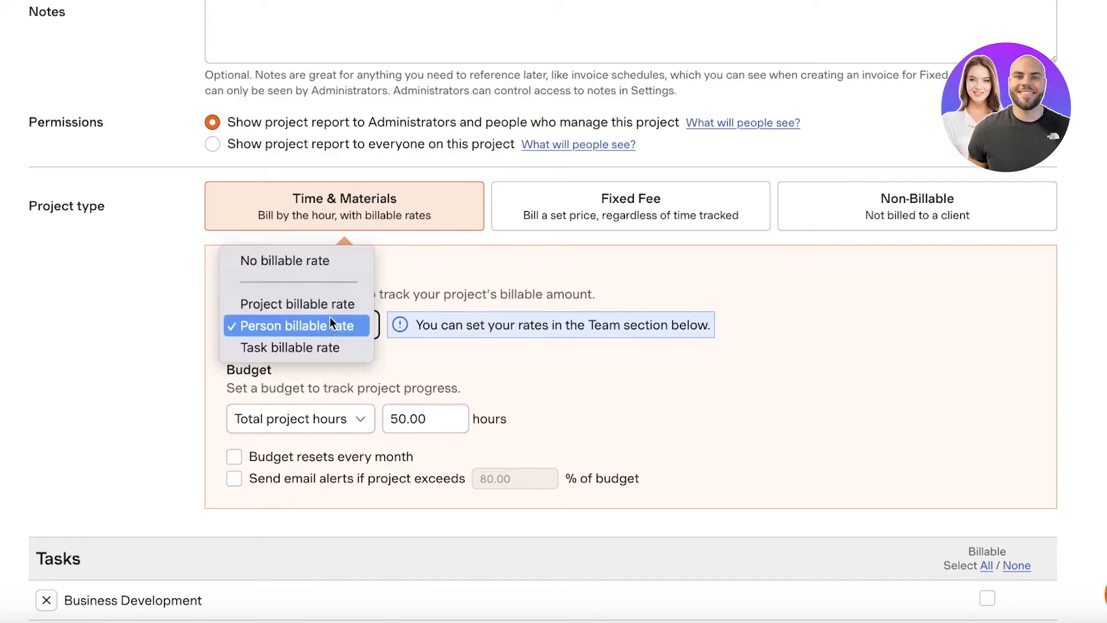
click(330, 306)
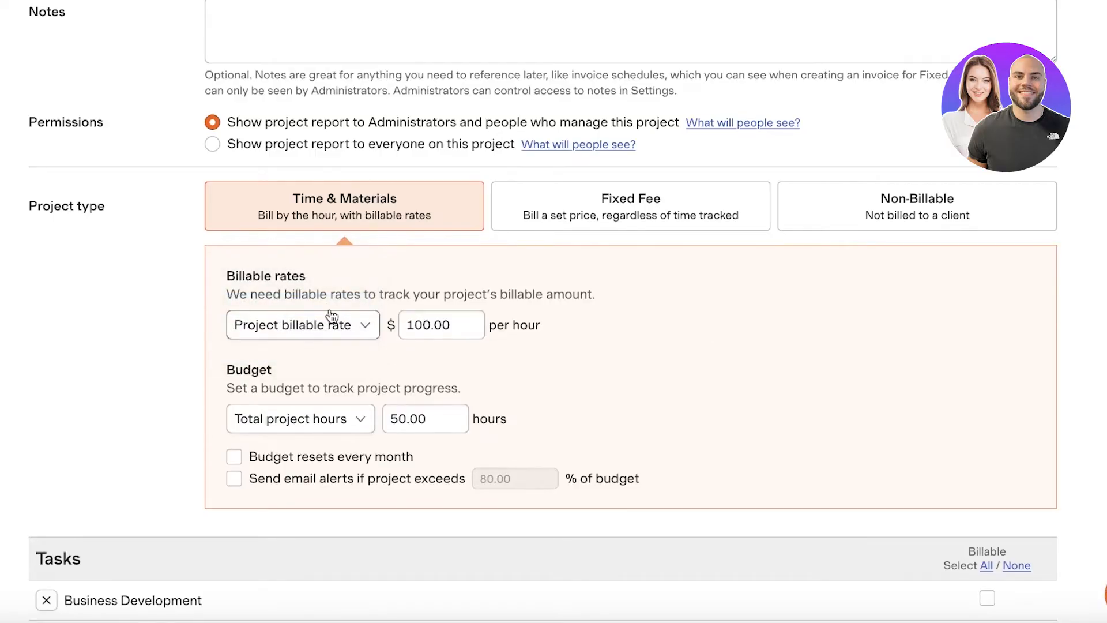
click(452, 324)
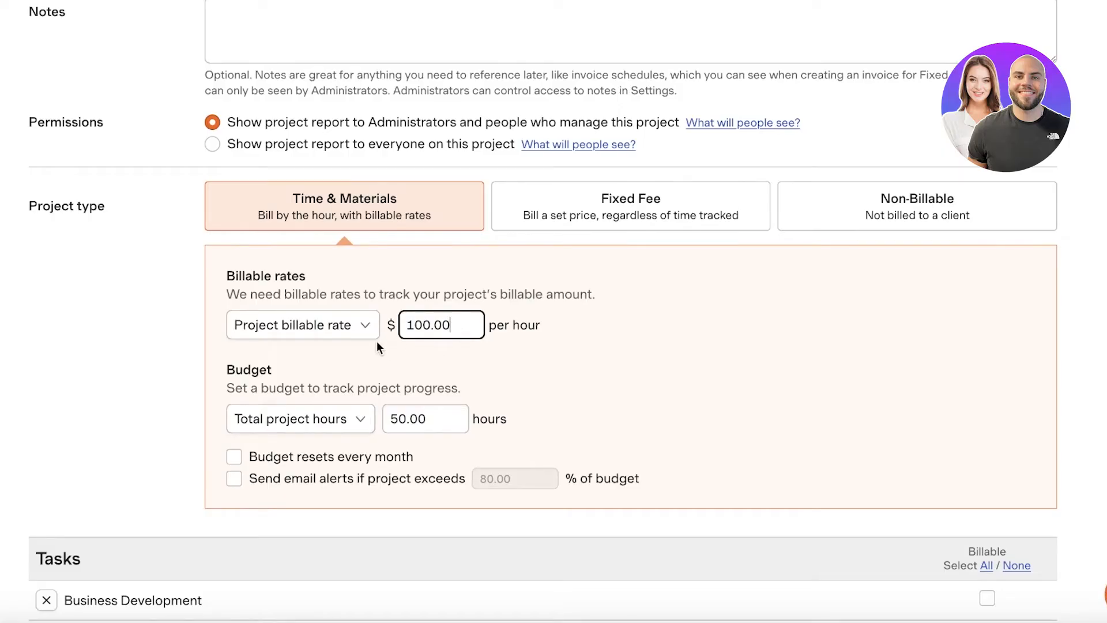
Switch the project's billable rates to the person billable rate.
click(361, 328)
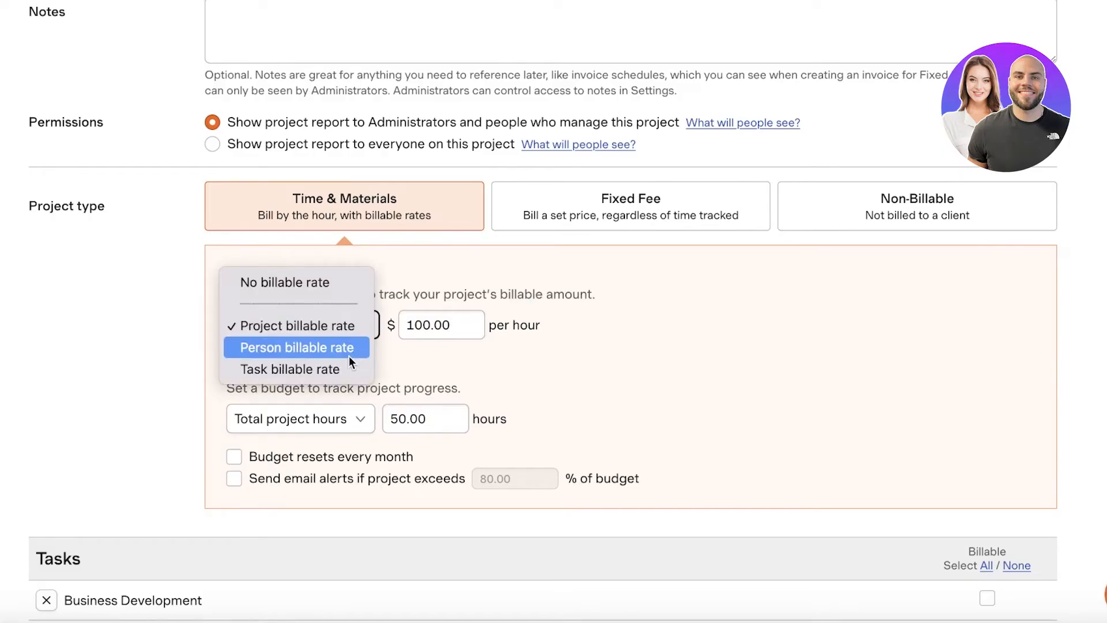
click(427, 320)
click(430, 323)
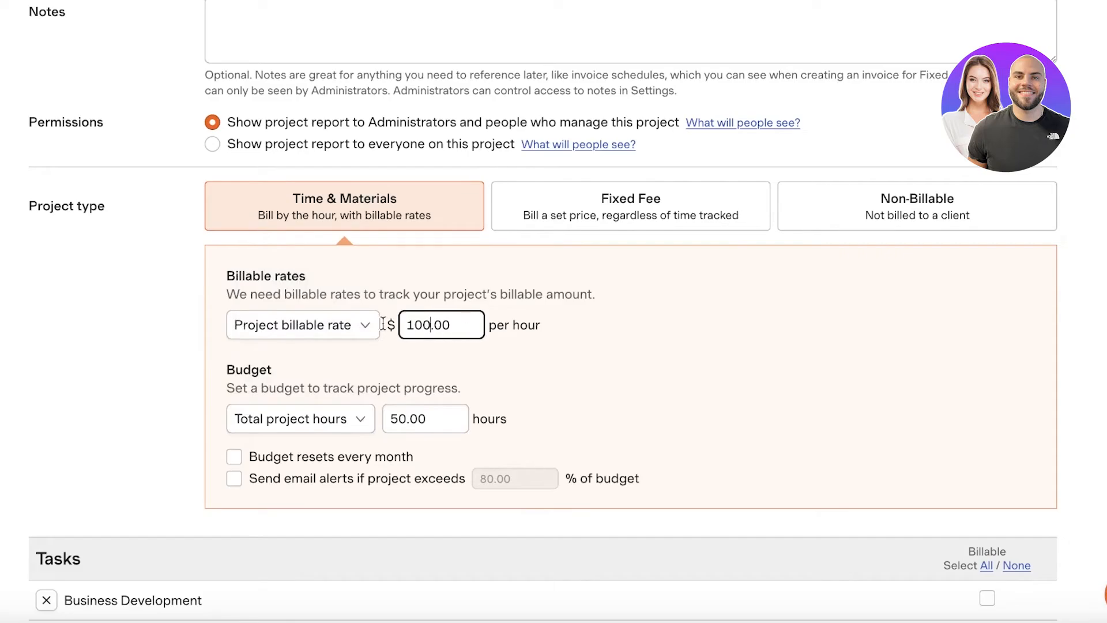
click(358, 325)
click(326, 342)
click(339, 336)
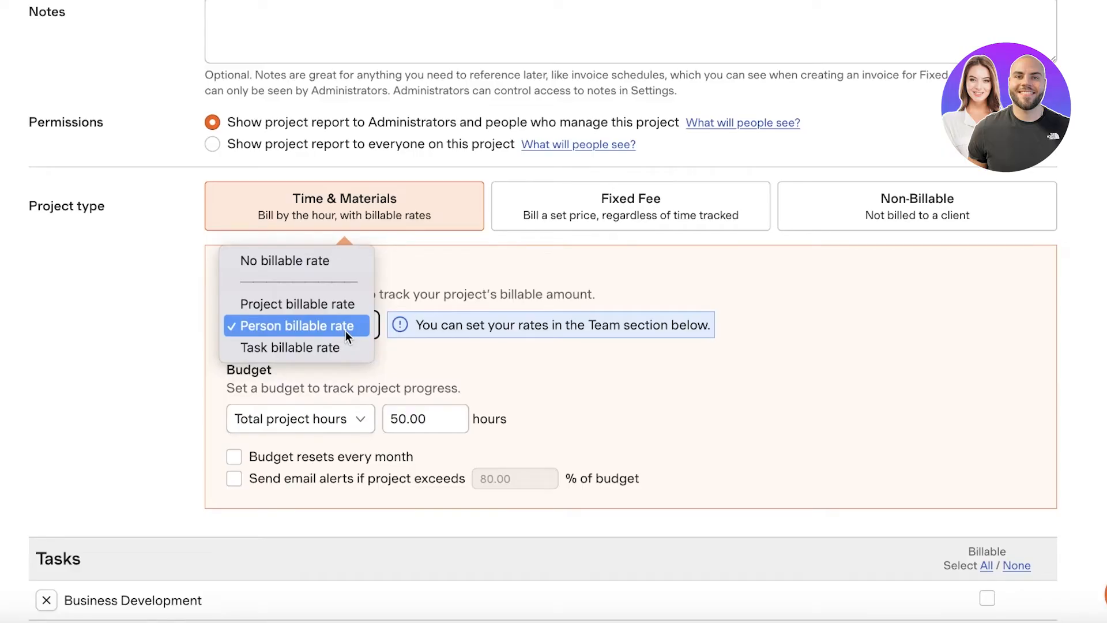
click(347, 336)
Set the project budget to total project fees of $8000.
click(293, 410)
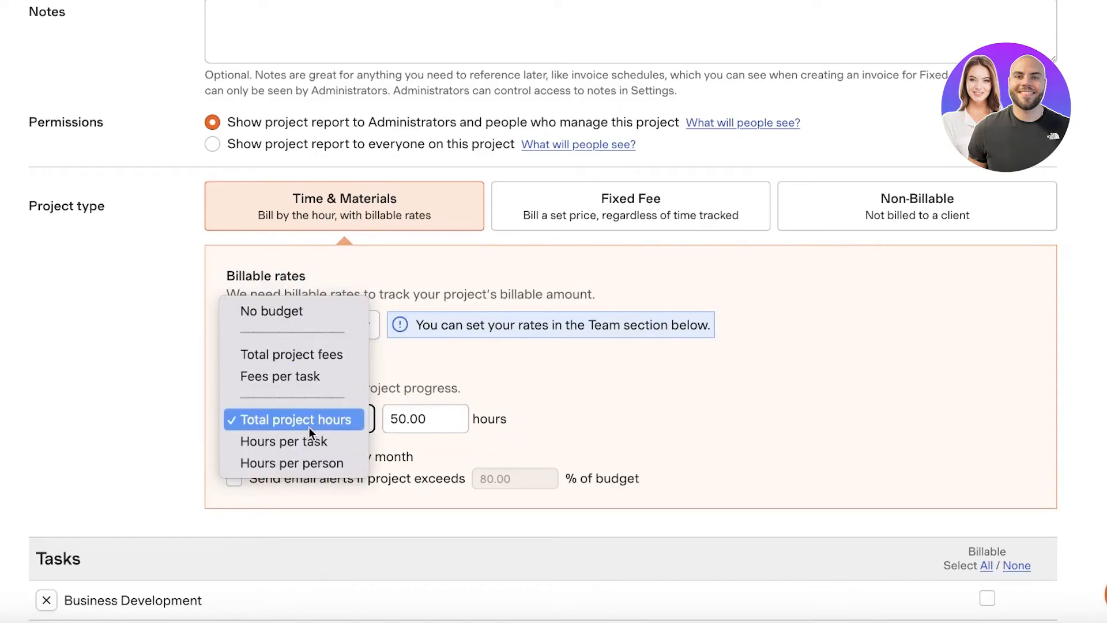
click(307, 358)
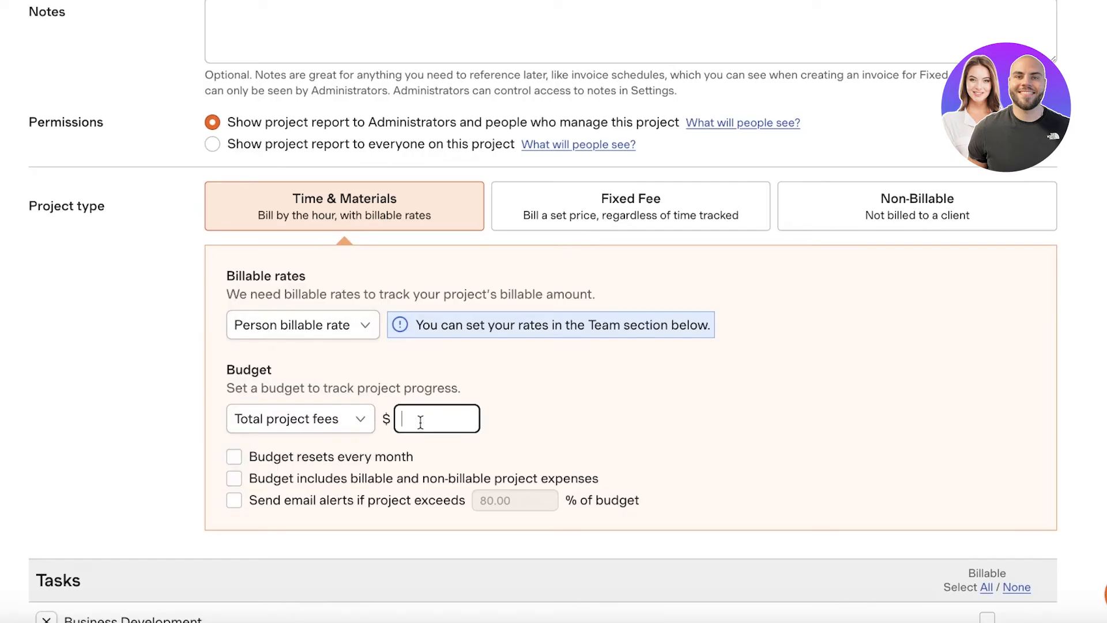
text(1)
key(BackSpace)
text(8000)
Make the budget reset every month, include billable and non-billable expenses, and send email alerts above 80% of budget.
click(338, 454)
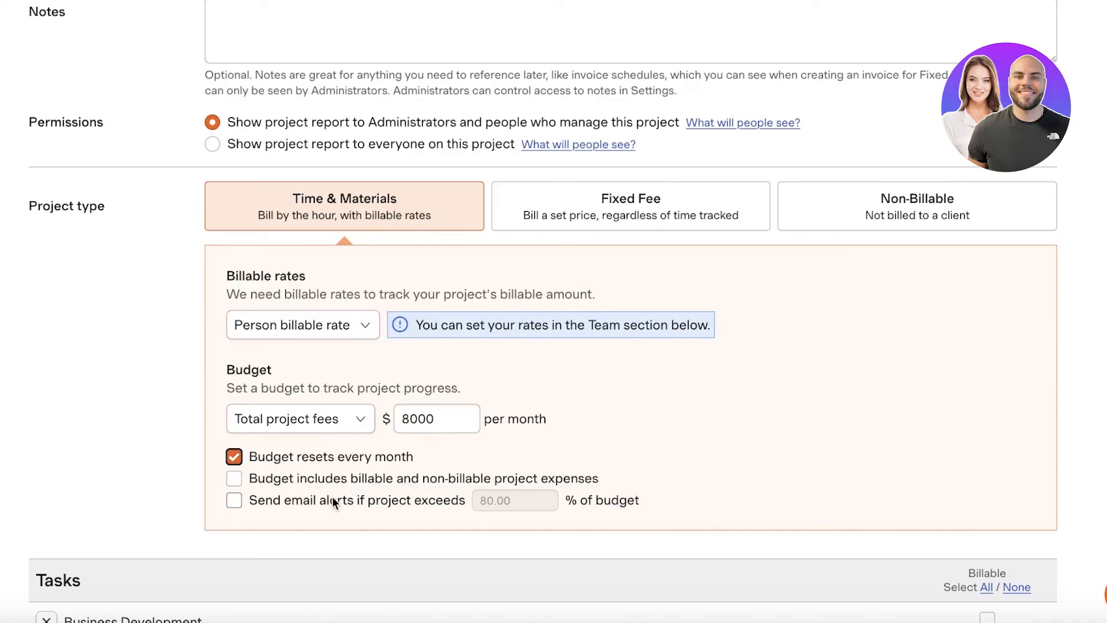
click(346, 478)
scroll(343, 332, down, 3)
click(344, 329)
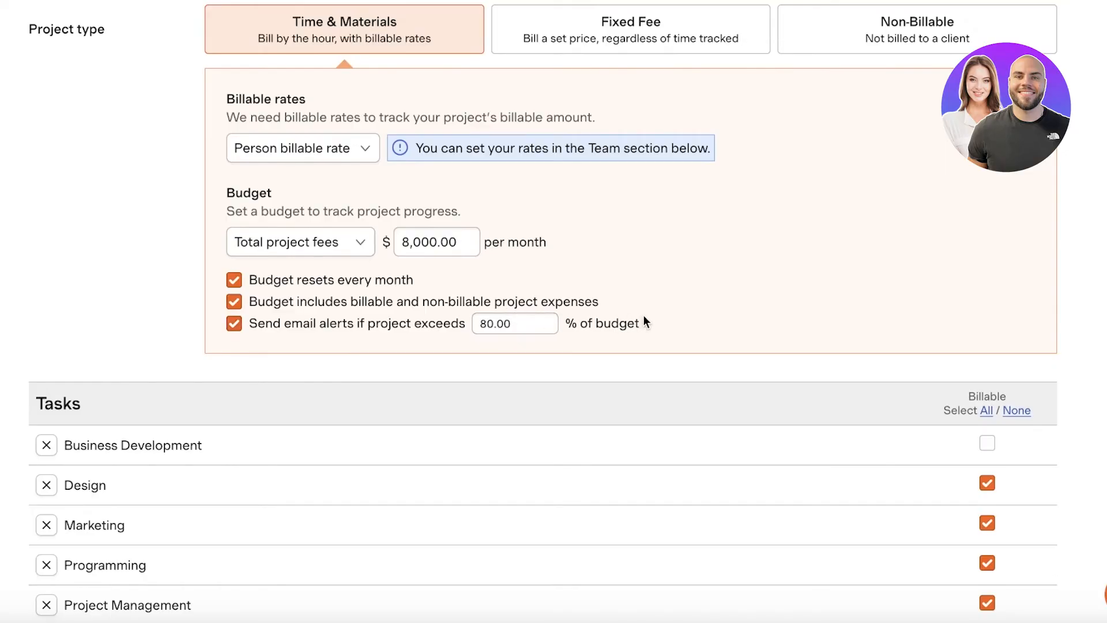
Remove the Programming task from the project and save the project anyway without filling in the team's billable rates.
scroll(644, 317, up, 3)
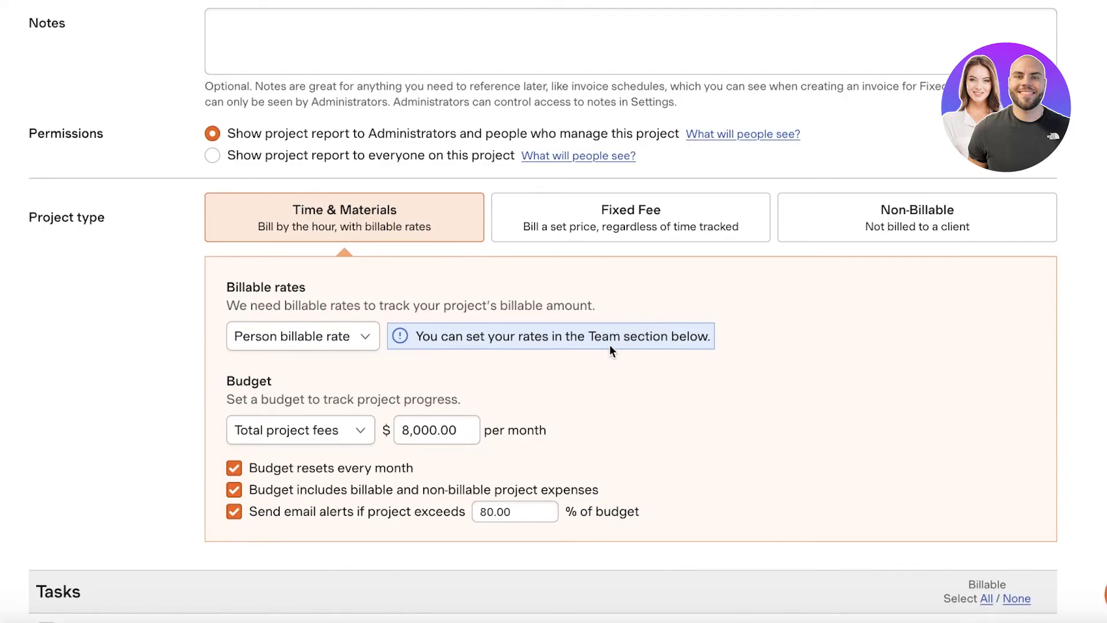
scroll(607, 345, down, 7)
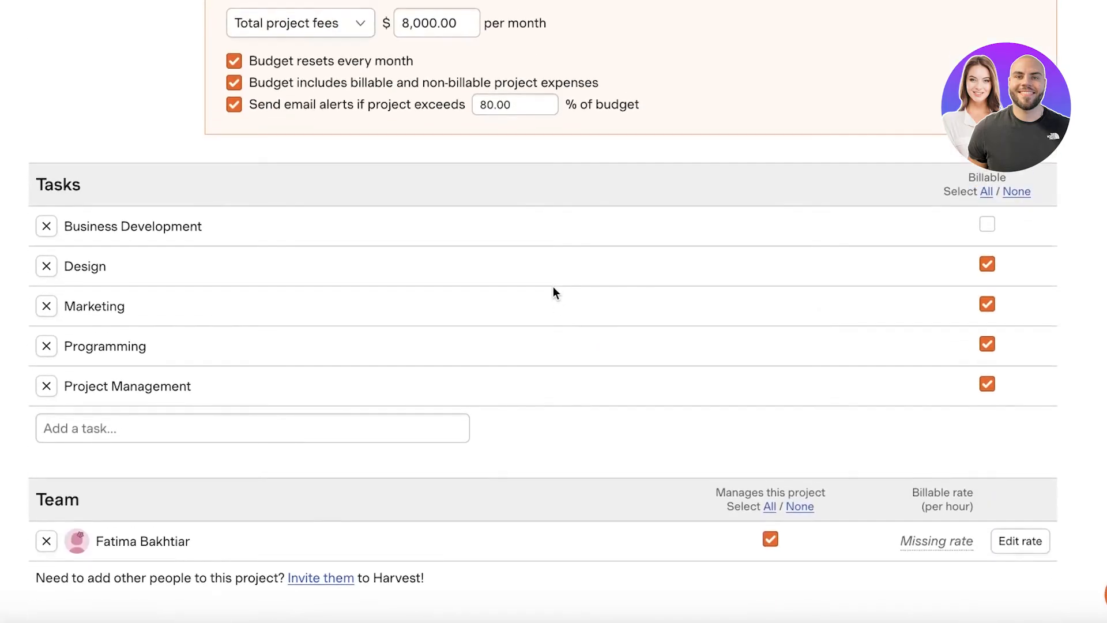
scroll(594, 282, up, 3)
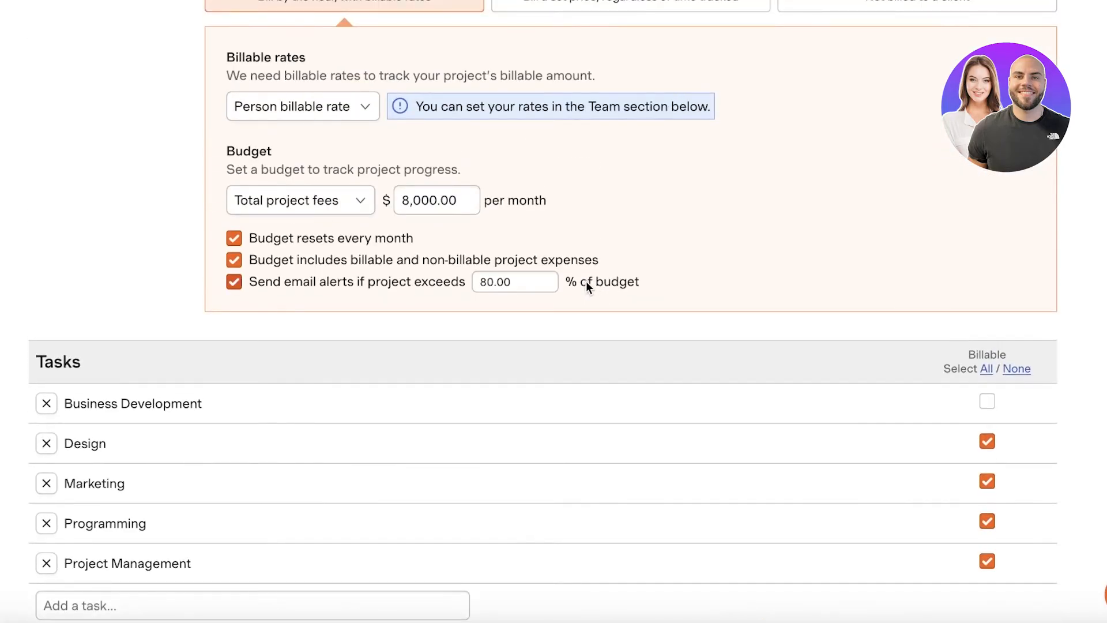
scroll(586, 283, down, 6)
click(304, 270)
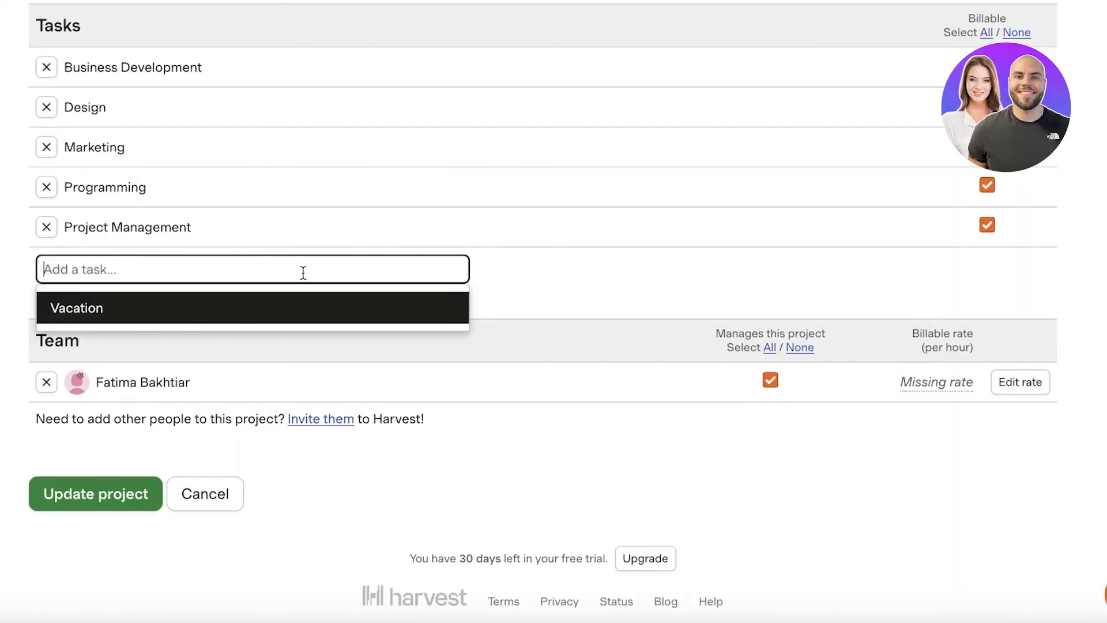
click(579, 287)
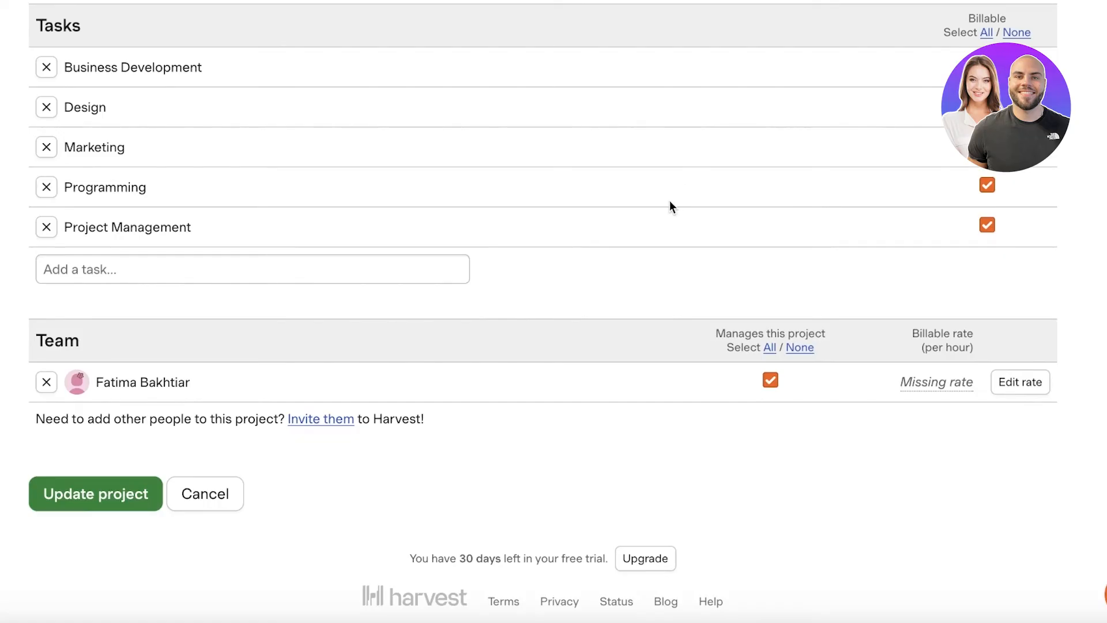
click(47, 187)
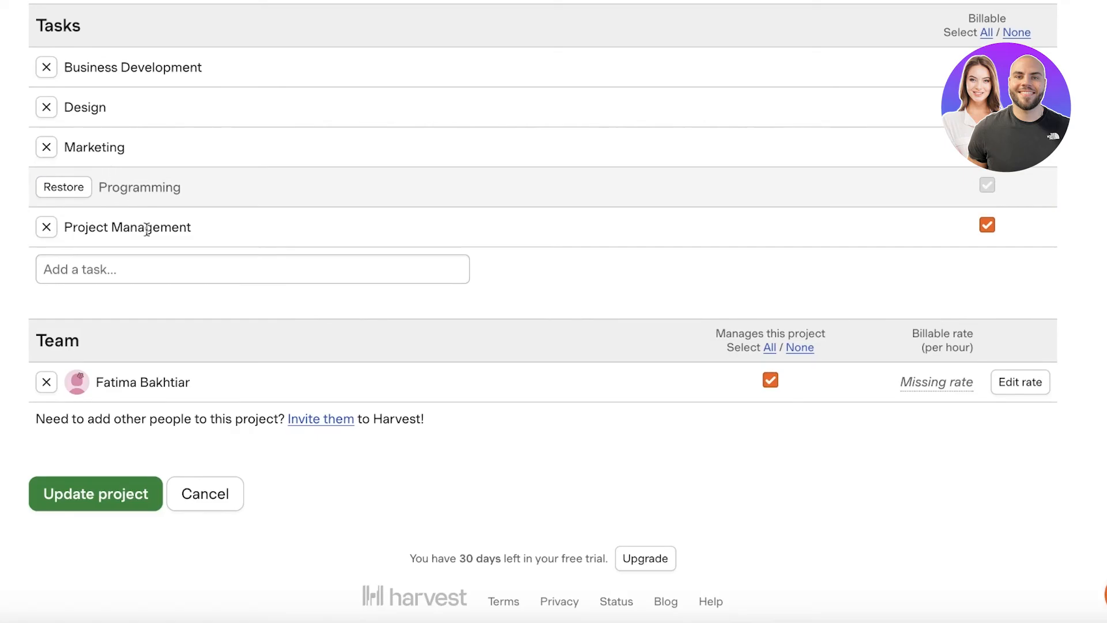
click(132, 272)
click(139, 502)
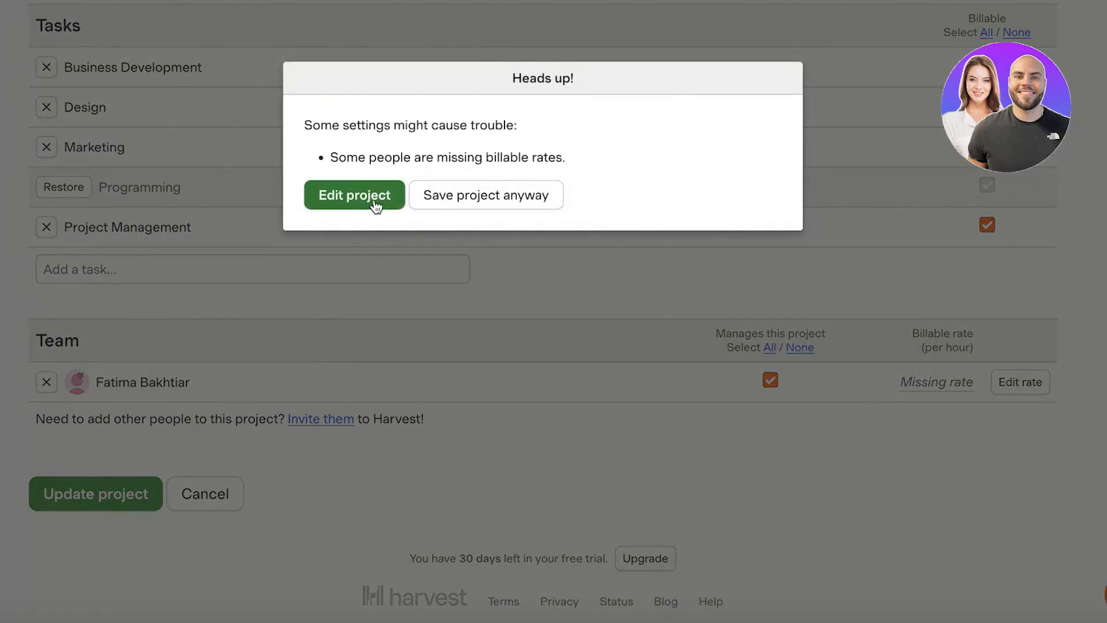
click(475, 190)
Examine the project's monthly progress, budget, costs and uninvoiced amount, and return to the timesheet.
scroll(341, 282, down, 1)
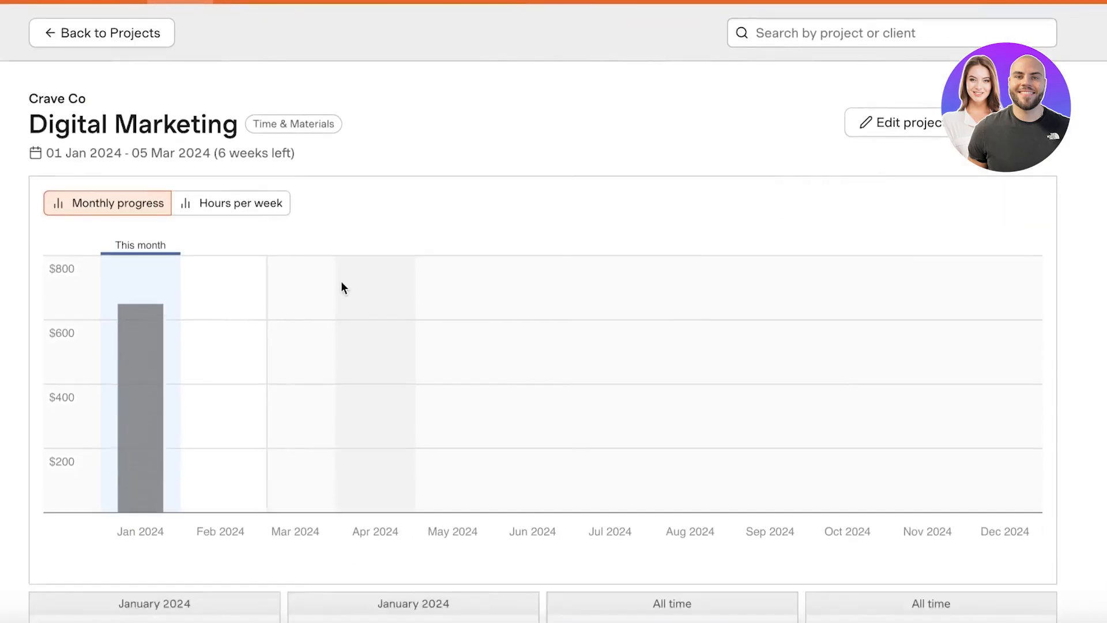
scroll(342, 284, down, 8)
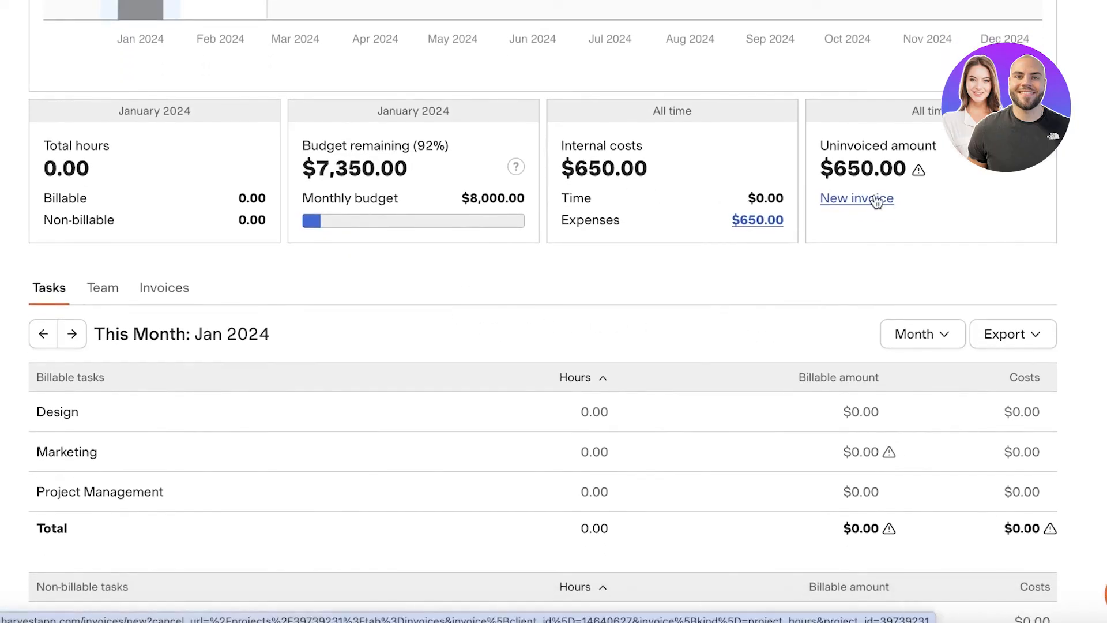
scroll(860, 197, up, 9)
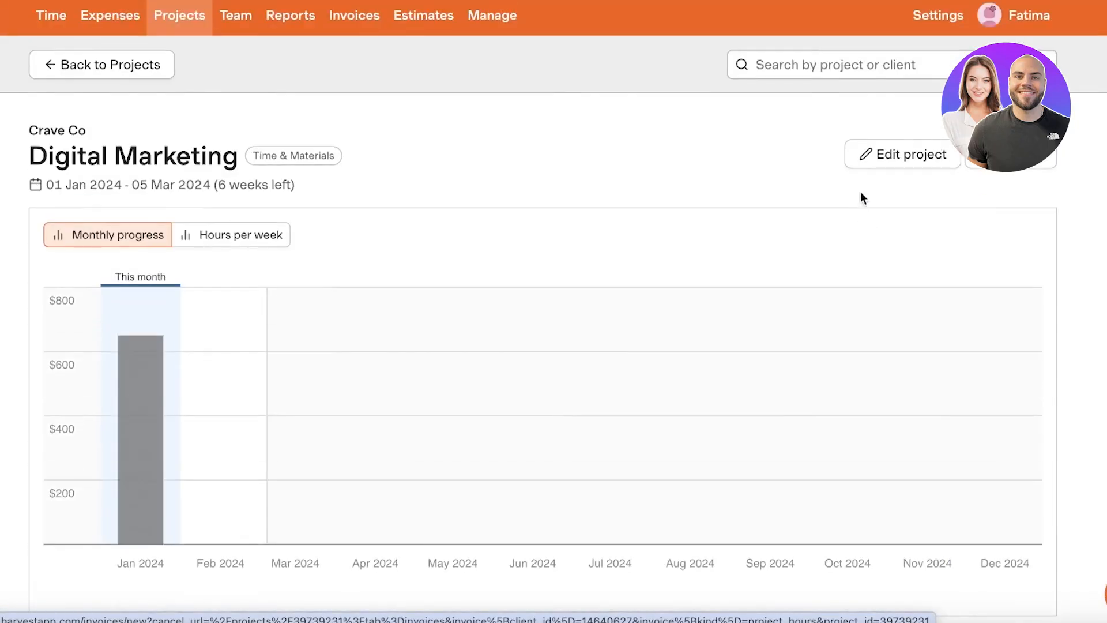
click(43, 28)
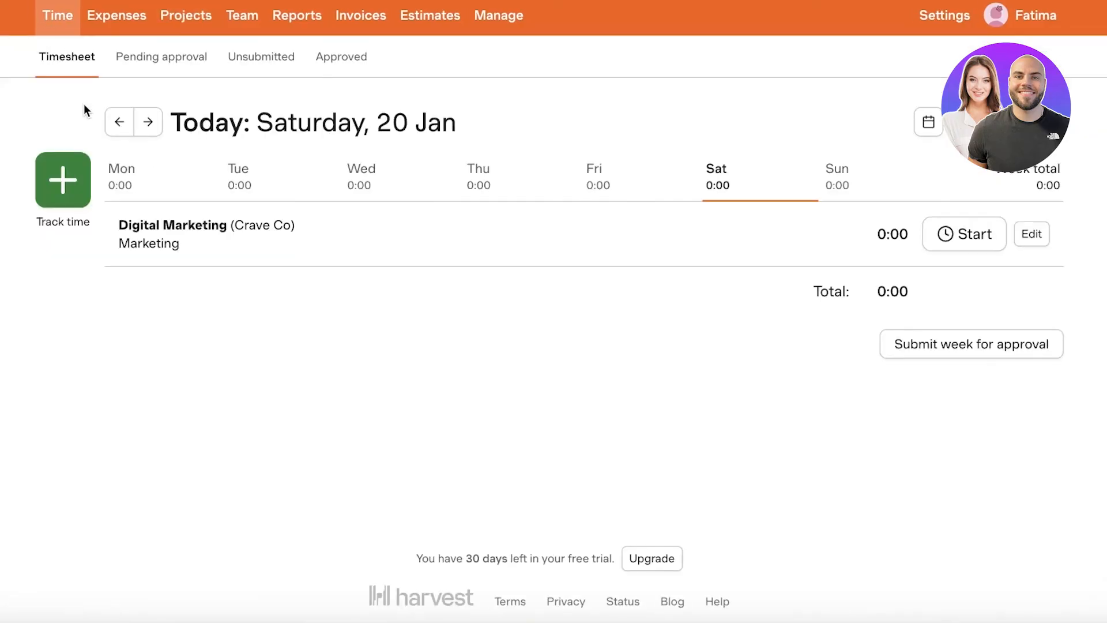